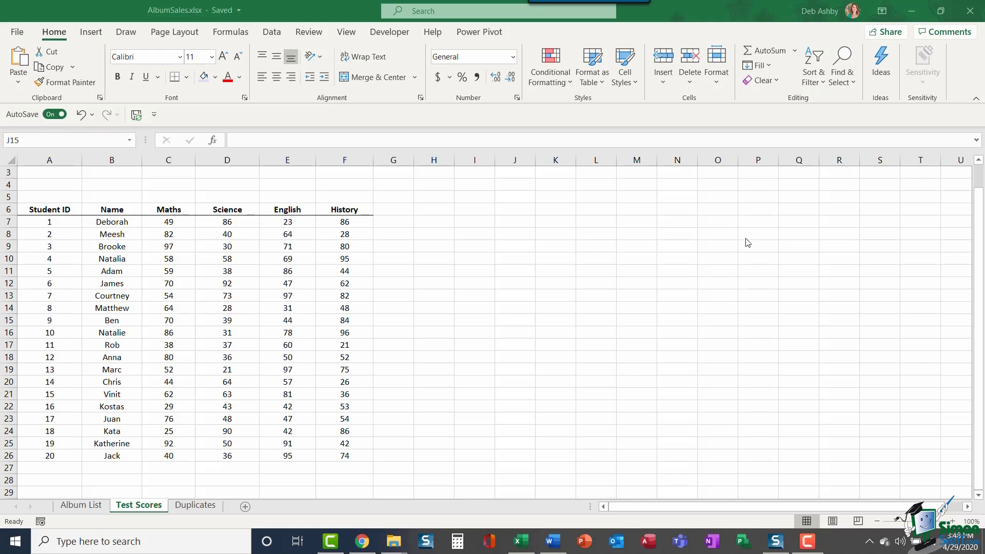
Step: Add a Greater Than 75 rule on C7:F26 with Light Red Fill and Dark Red Text
left_click(568, 84)
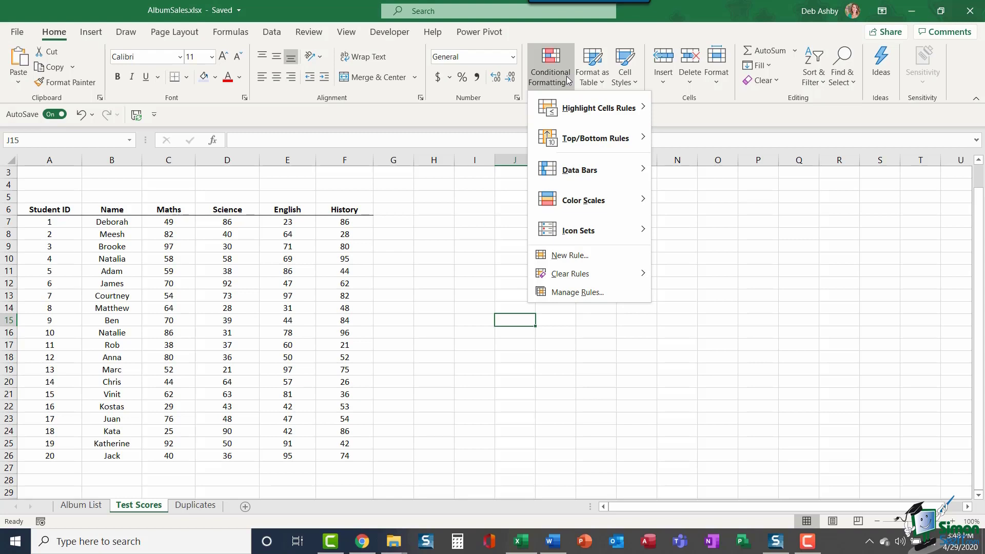
left_click(466, 222)
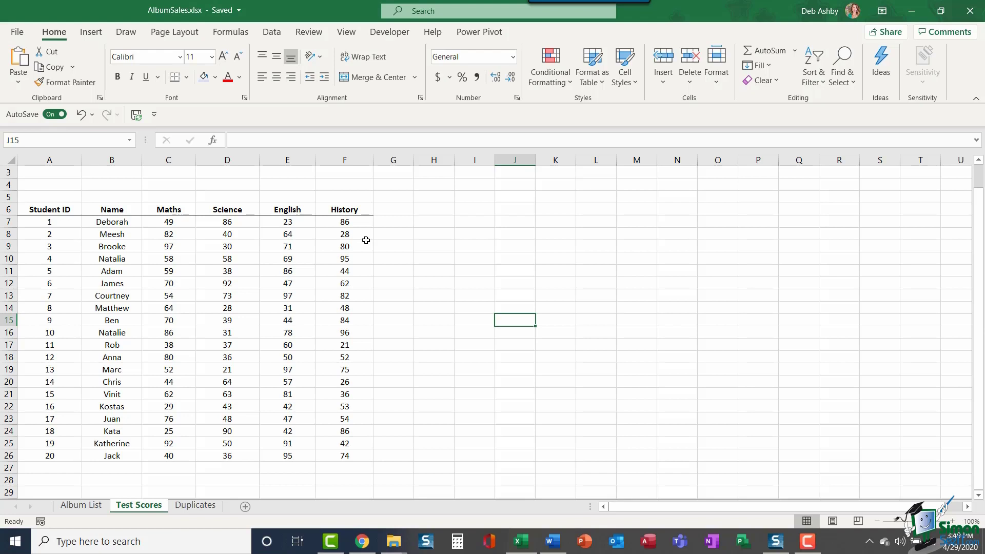
left_click_drag(152, 222, 365, 453)
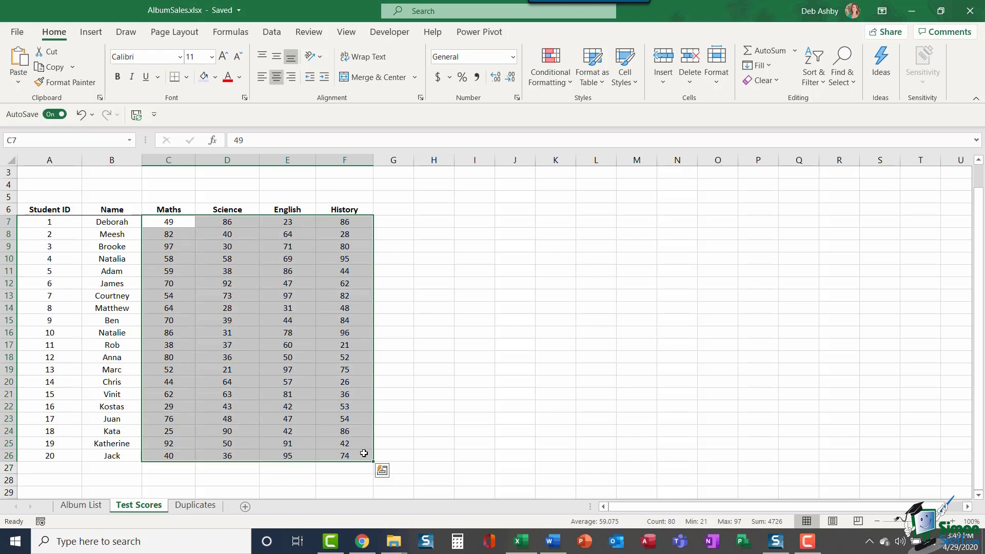
left_click(563, 84)
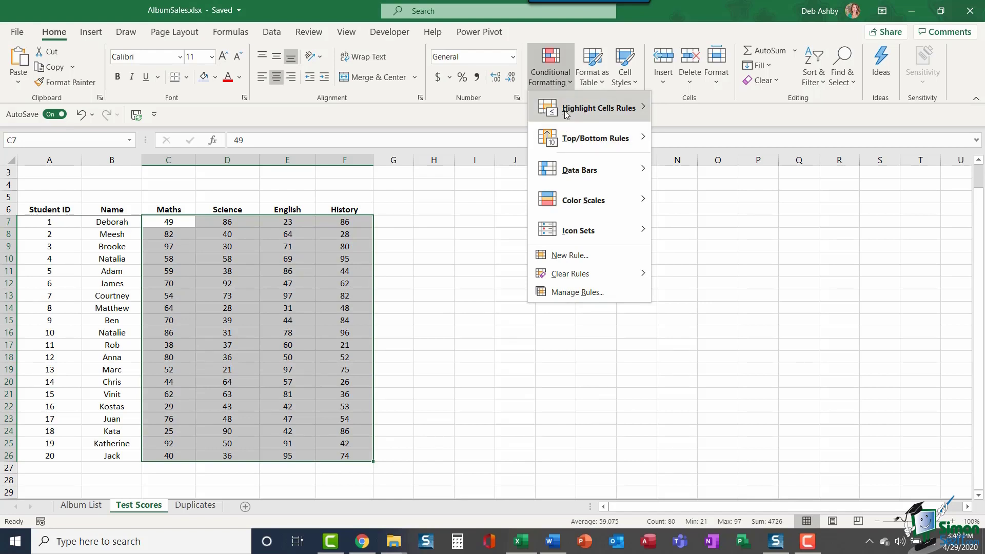
mouse_move(565, 110)
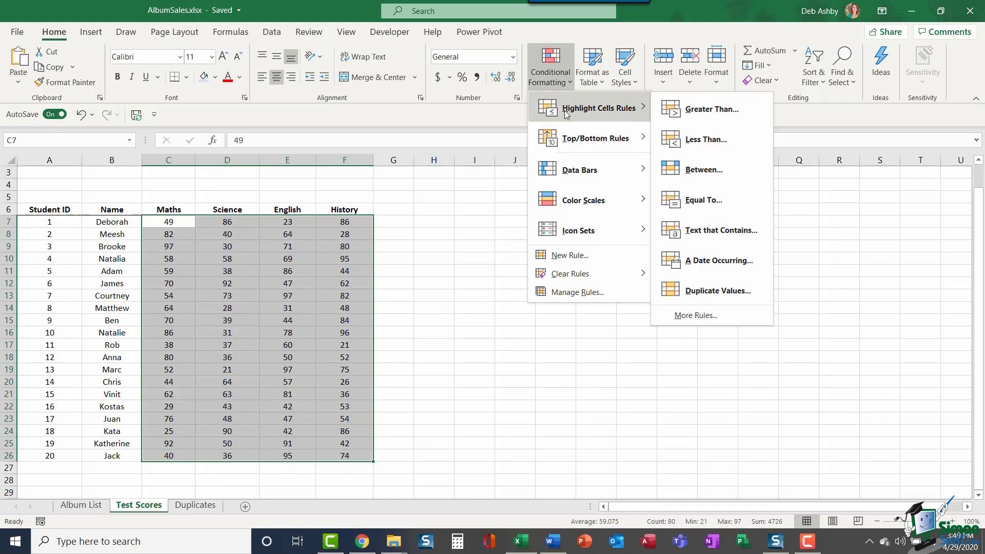
left_click(731, 110)
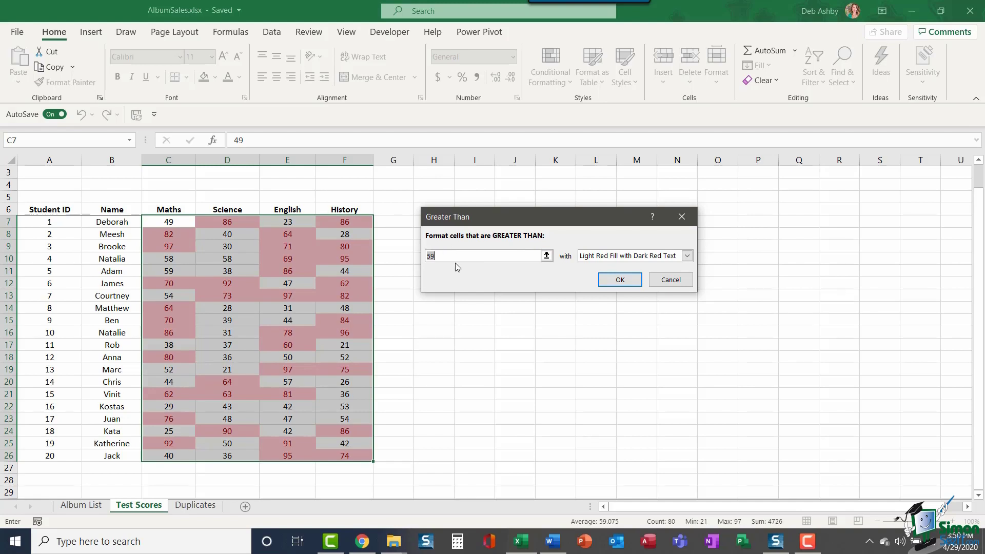
key("BackSpace")
type("75")
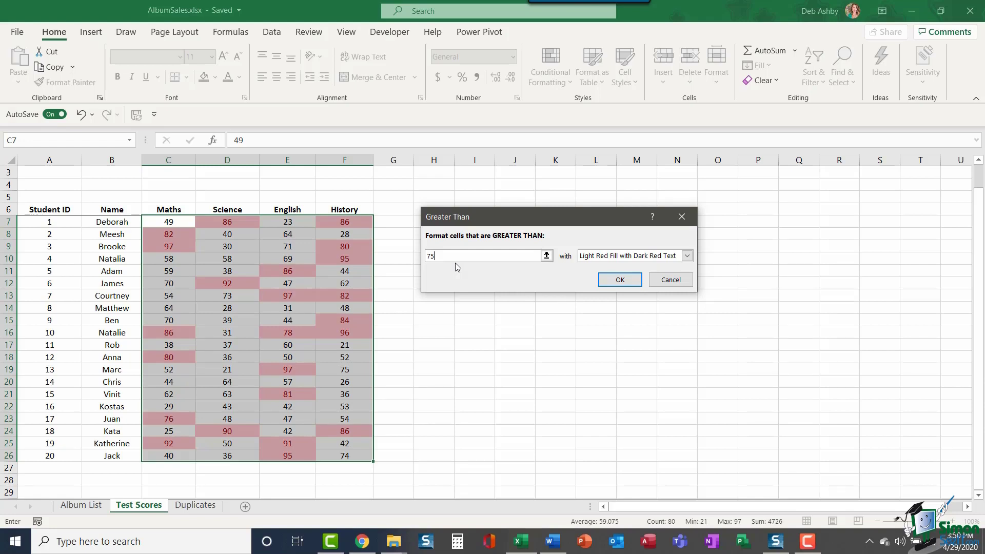
left_click(688, 256)
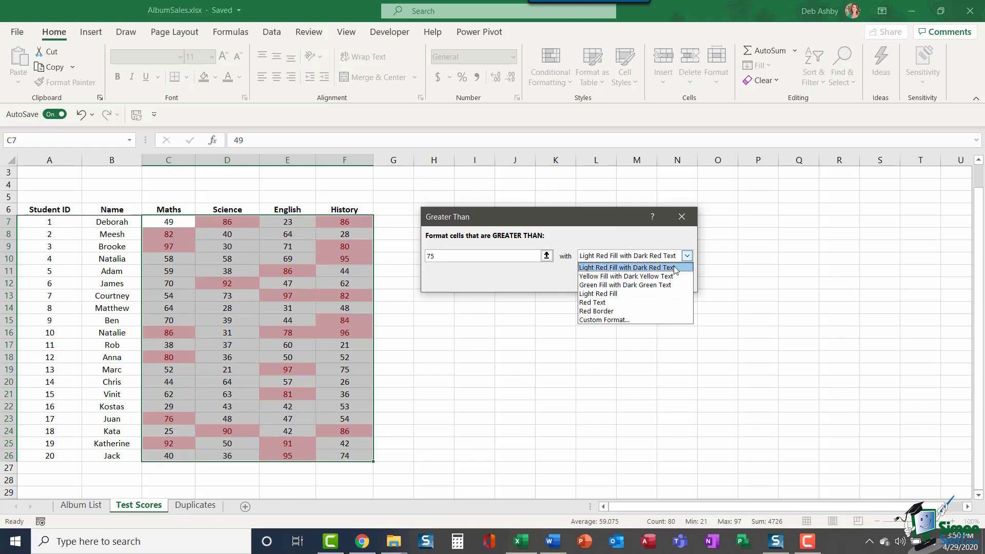
left_click(676, 268)
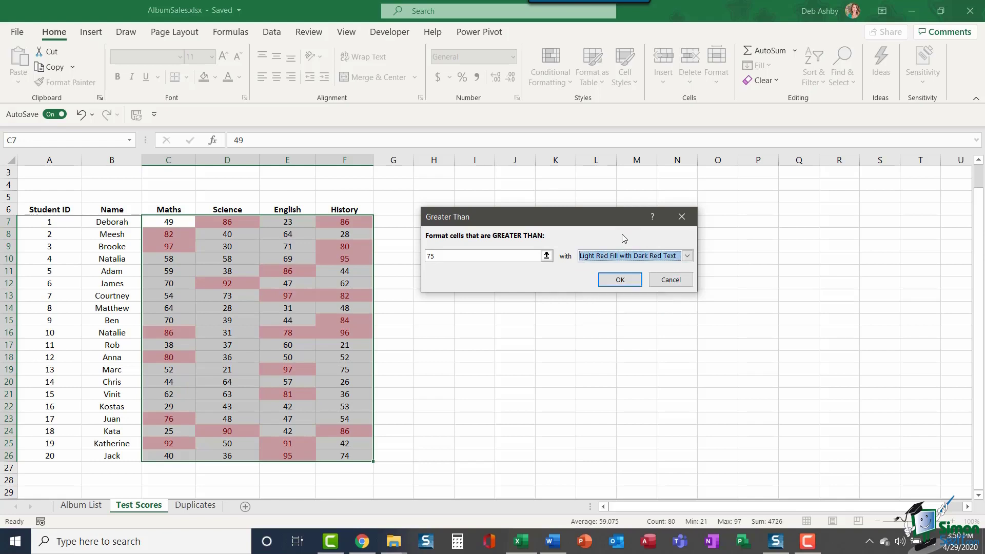
left_click(620, 279)
left_click(493, 261)
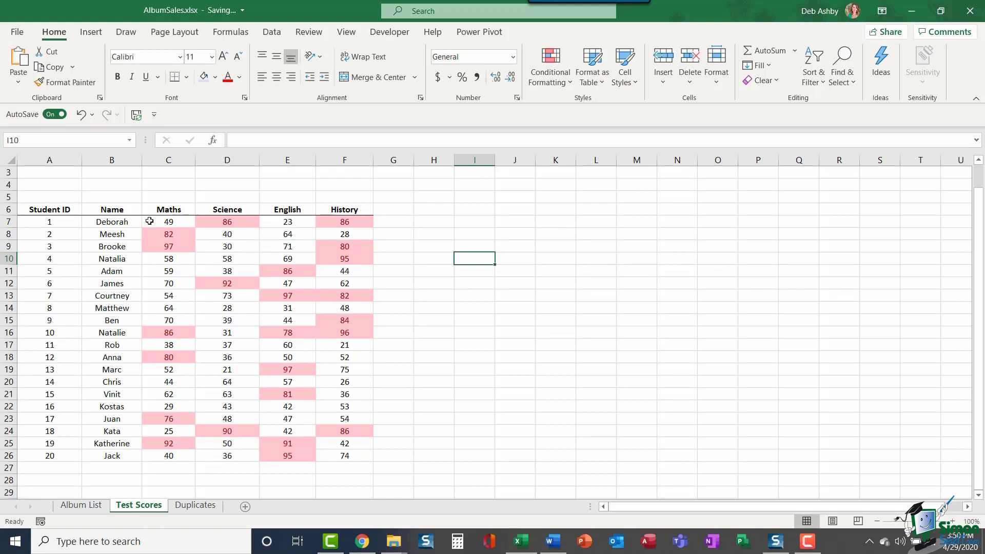
Step: Add a Less Than 30 rule on C7:F26 with Yellow Fill and Dark Yellow Text
left_click_drag(150, 222, 344, 451)
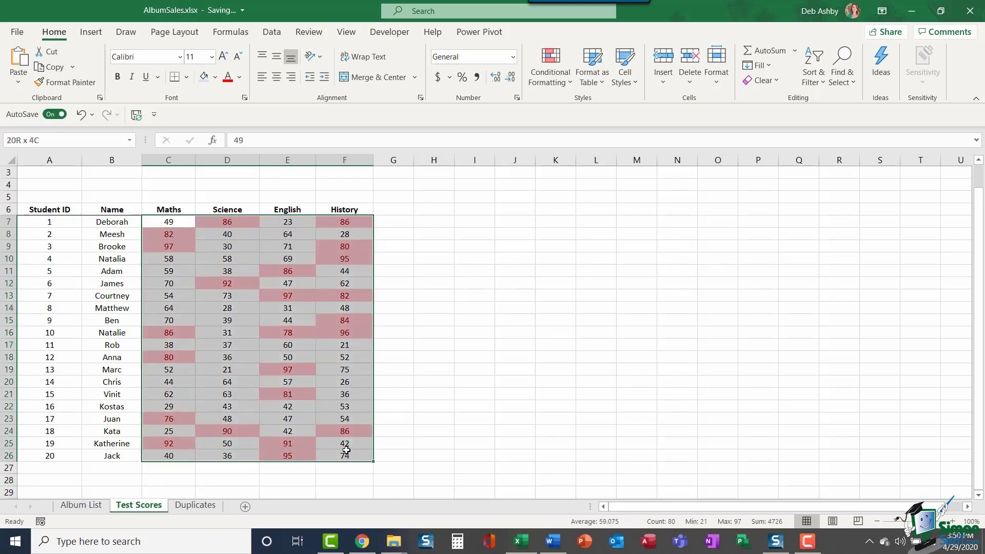
left_click(559, 77)
mouse_move(563, 112)
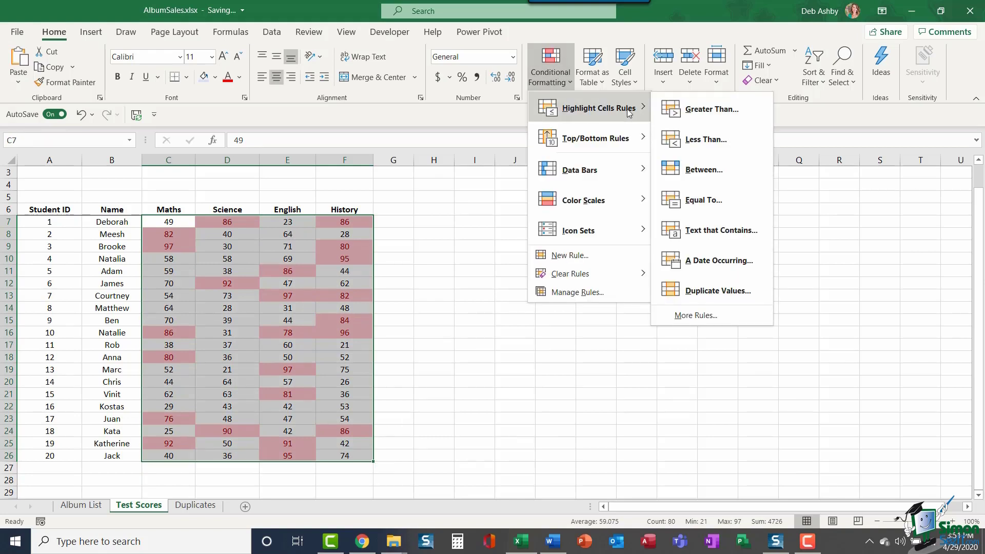
left_click(736, 137)
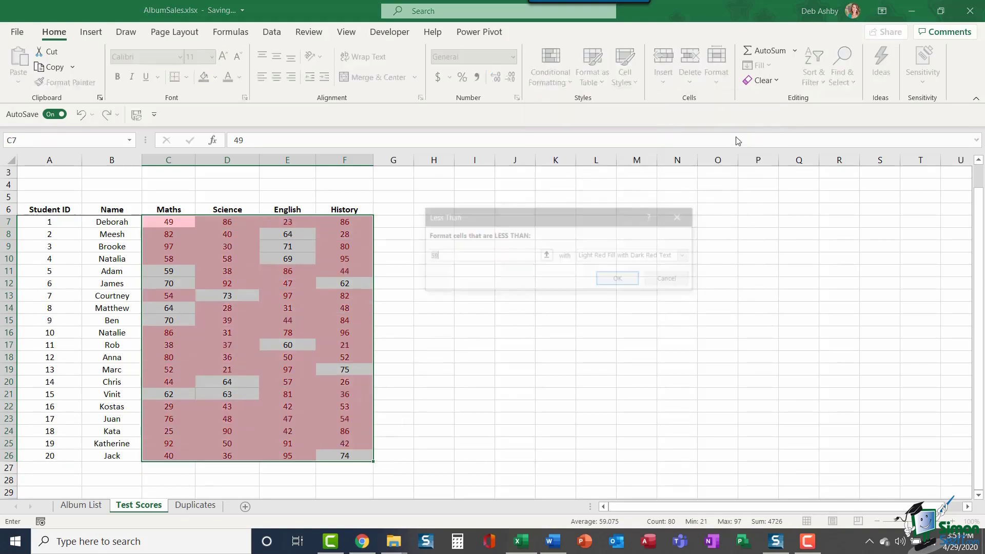
type("30")
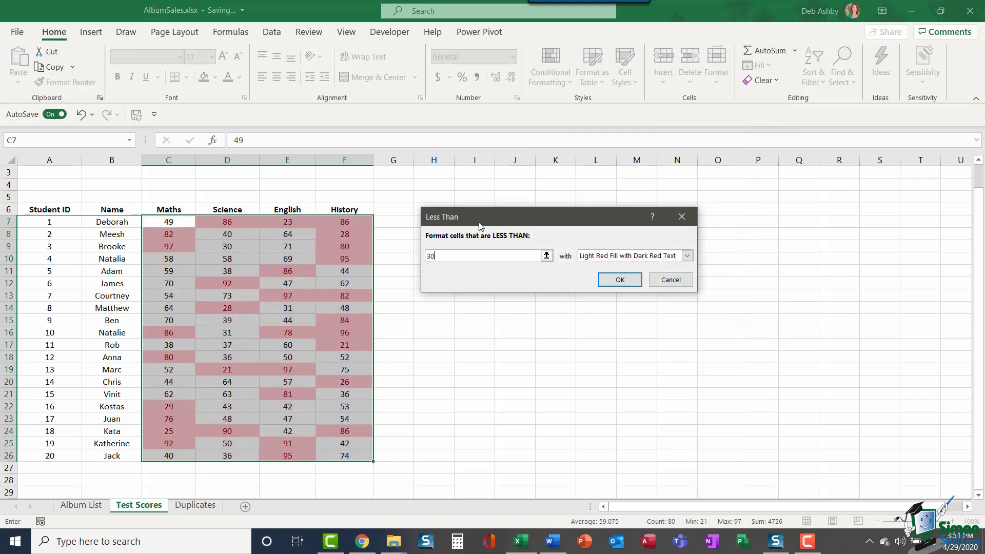
left_click(688, 255)
left_click(629, 276)
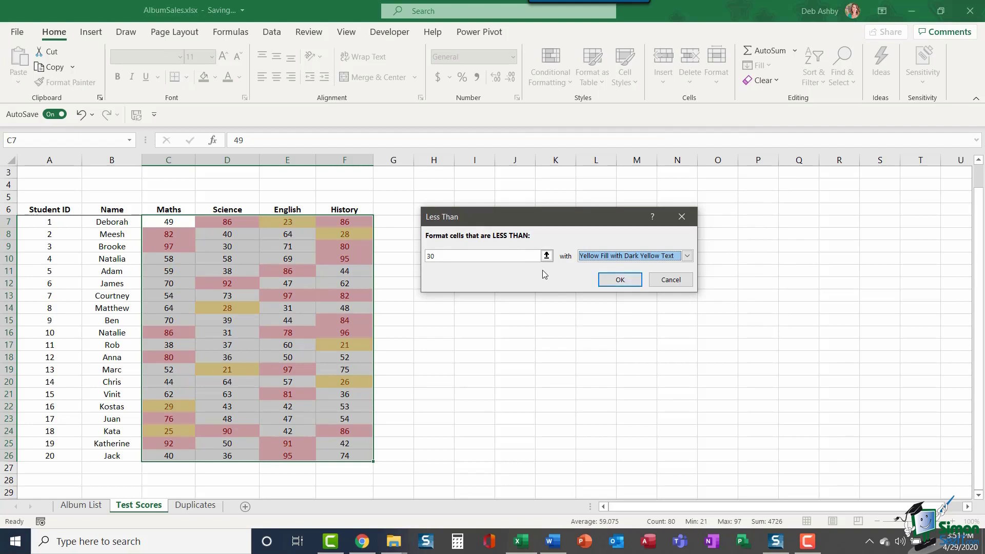
left_click(620, 279)
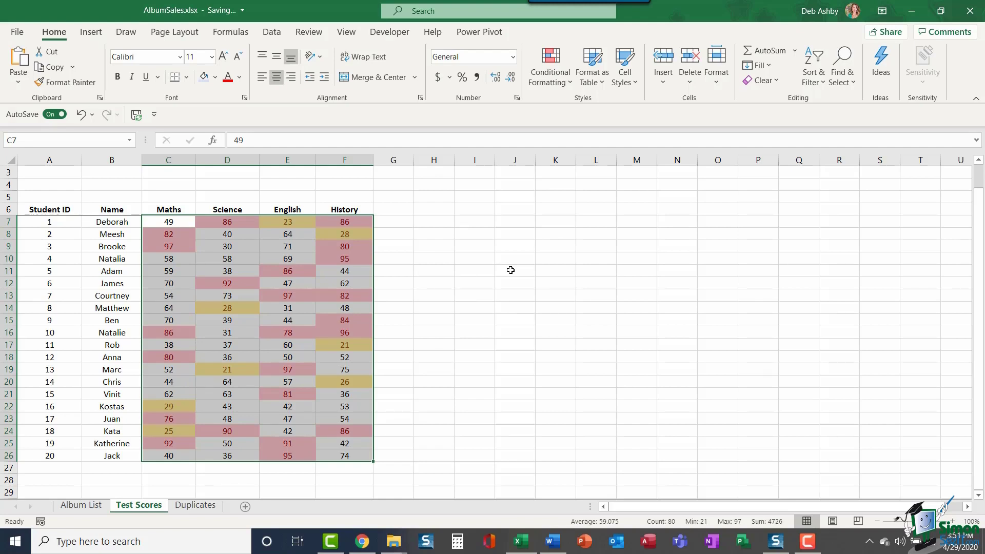
Step: Delete the Cell Value > 75 and Cell Value < 30 rules in the Rules Manager
left_click(564, 82)
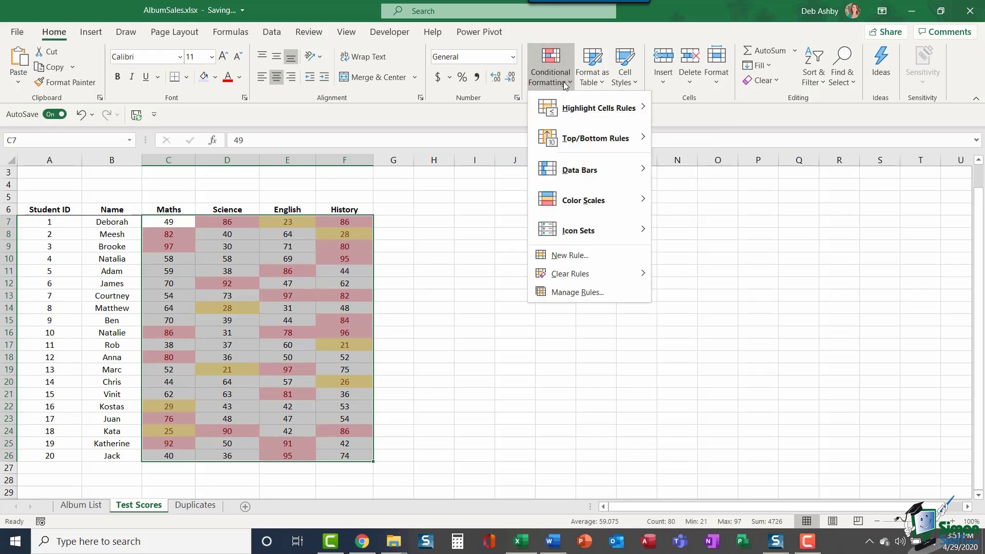
left_click(612, 293)
left_click(485, 234)
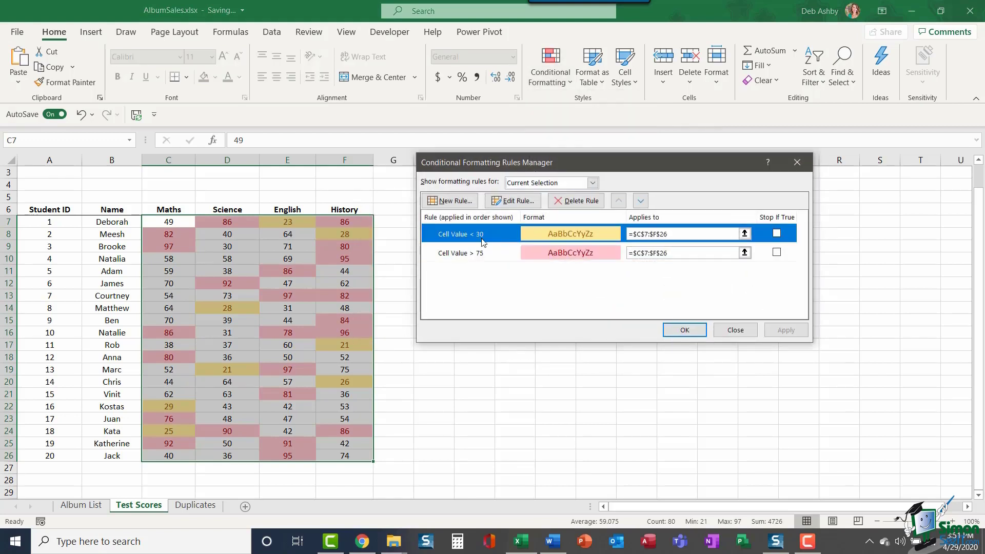
left_click(481, 253)
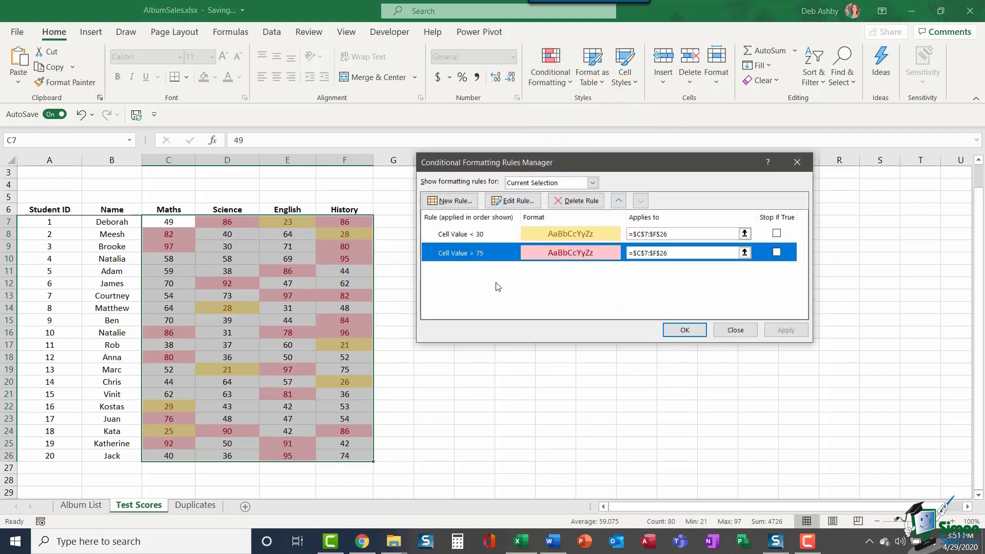
left_click(577, 201)
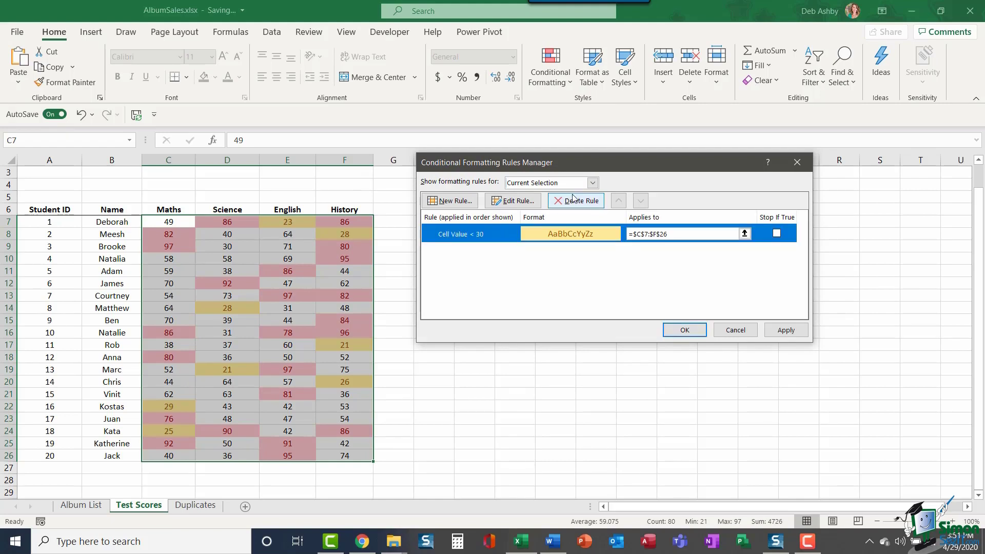
left_click(574, 201)
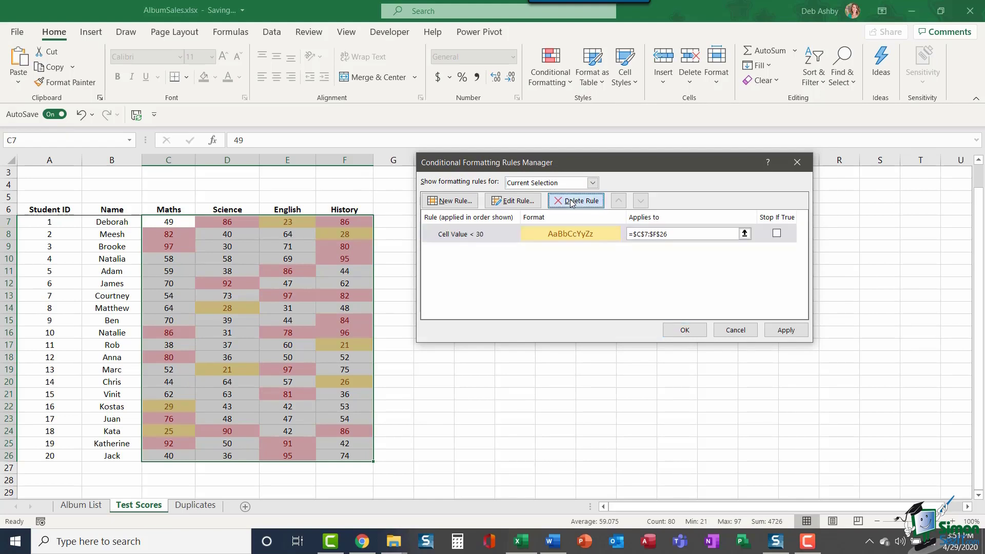
left_click(683, 330)
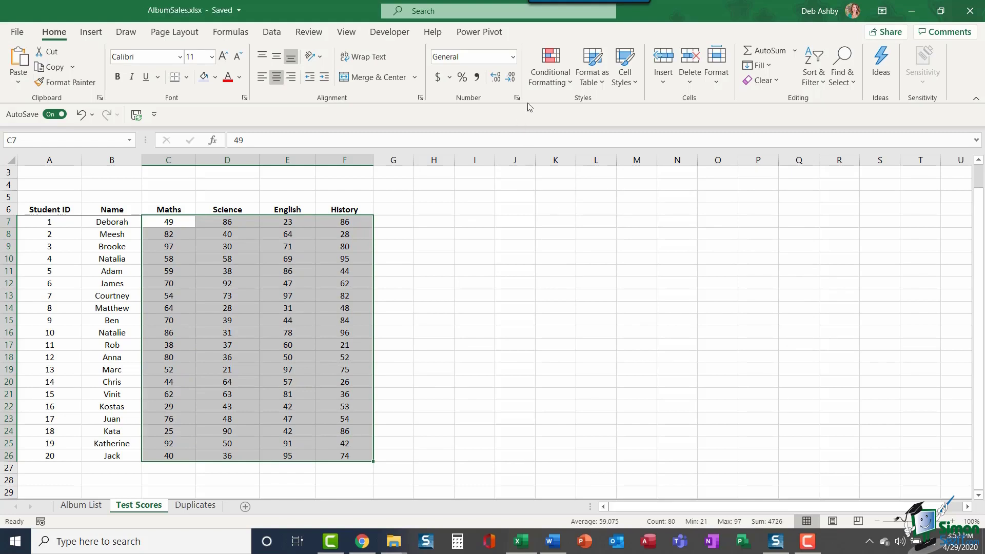
left_click(564, 86)
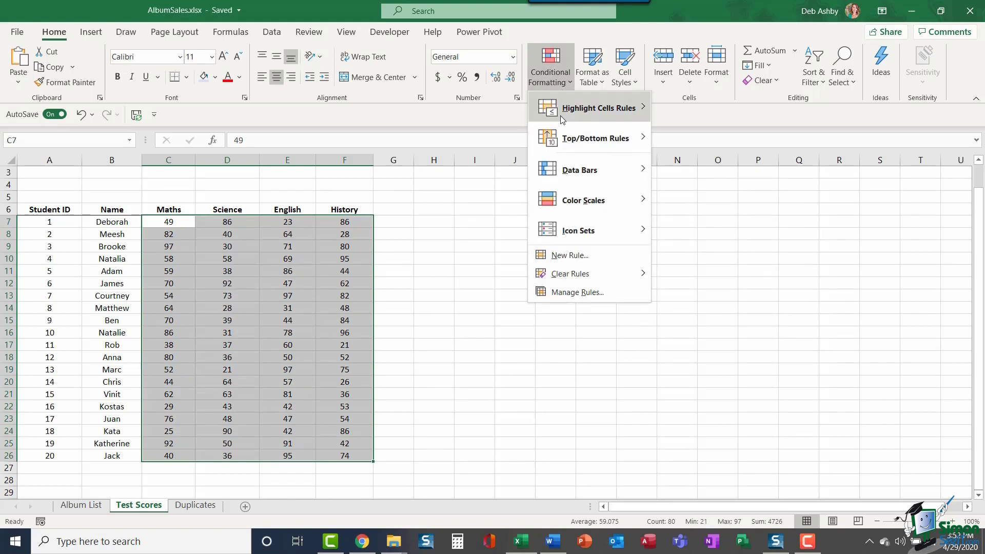
mouse_move(561, 113)
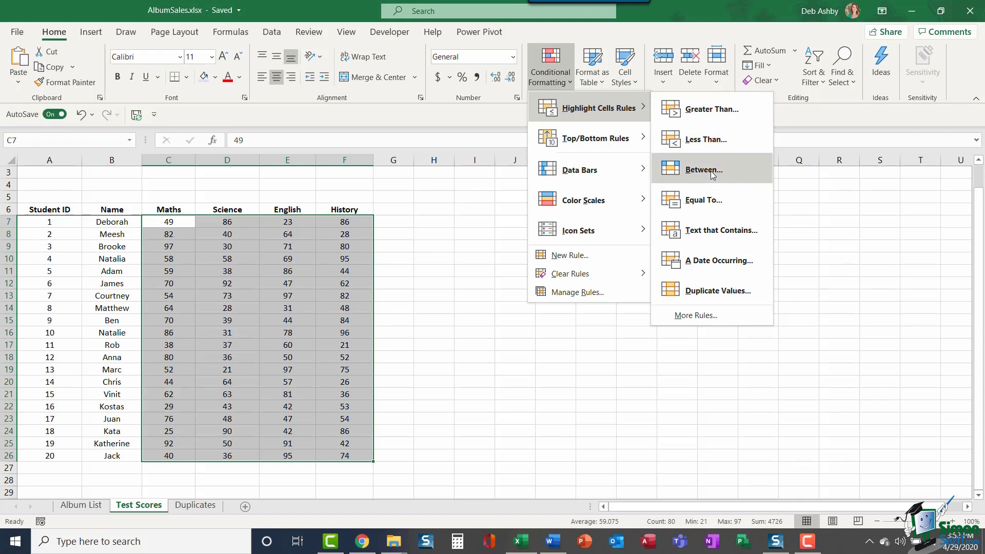
left_click(708, 200)
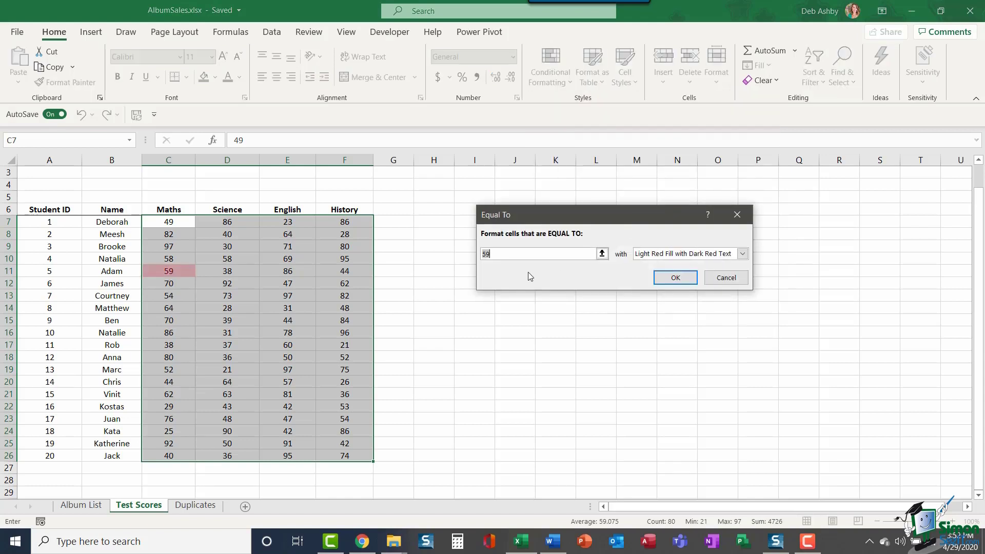
key("BackSpace")
type("37")
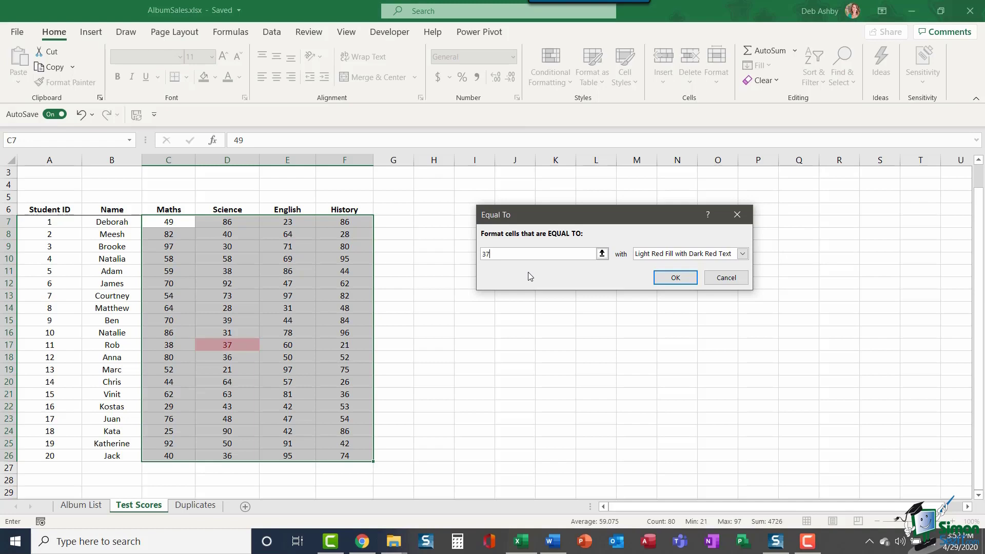
left_click(722, 279)
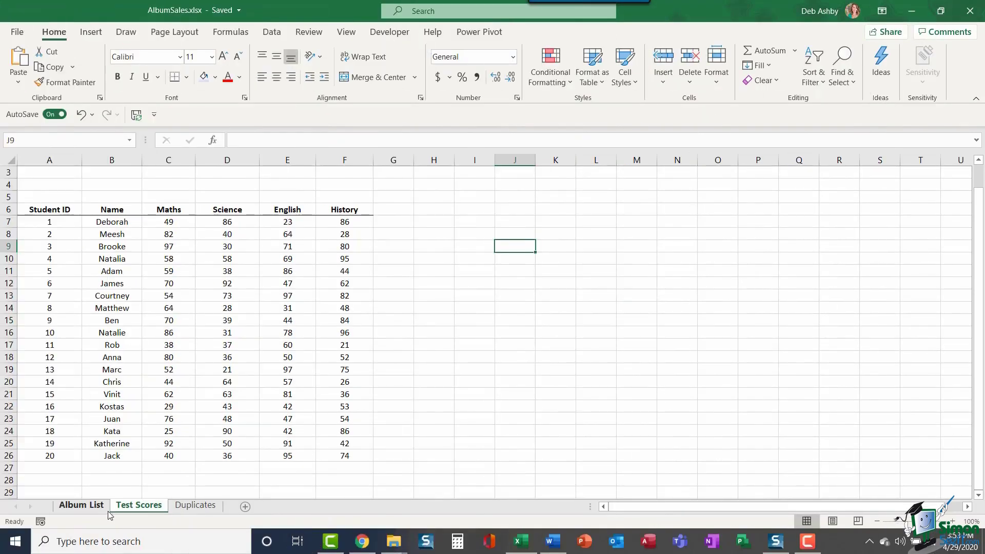
Step: On the Album List sheet, select the whole Artist column C
left_click(91, 507)
left_click(513, 274)
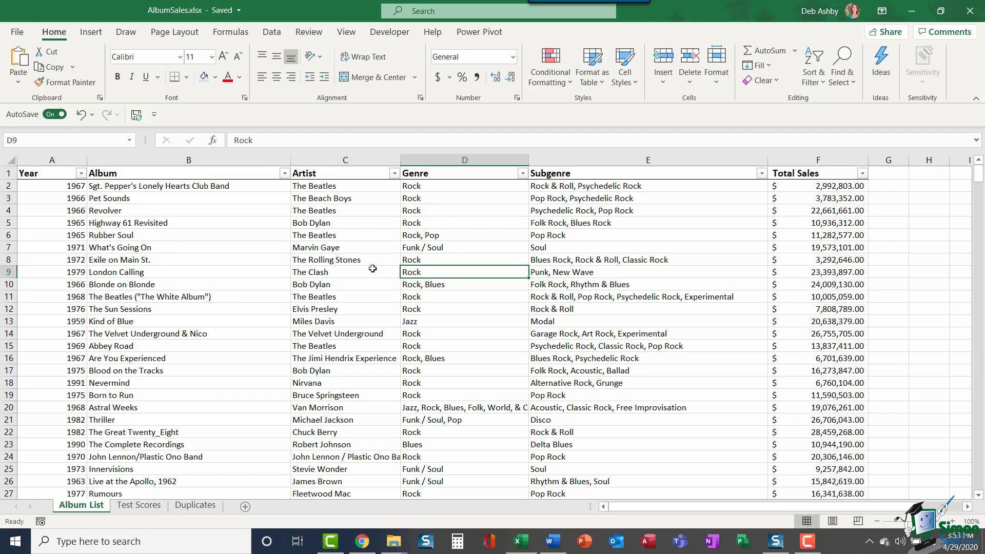
left_click(320, 159)
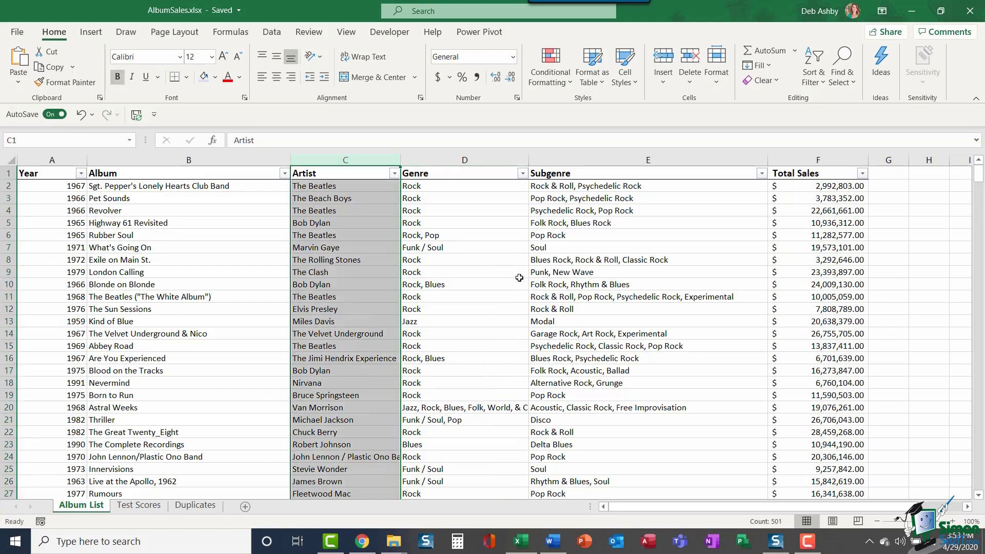
Step: Highlight cells containing 'Beatles' with Green Fill and Dark Green Text
left_click(564, 81)
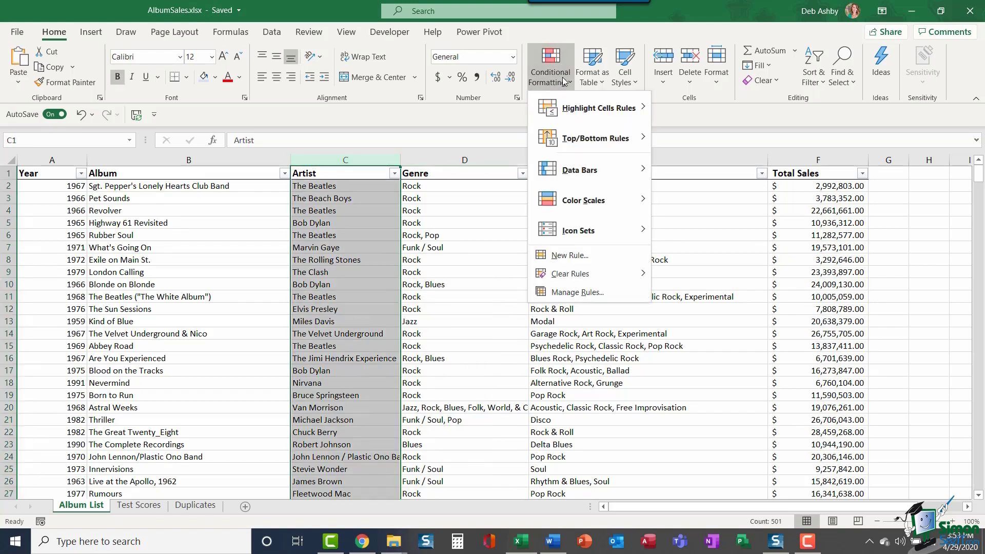
mouse_move(562, 111)
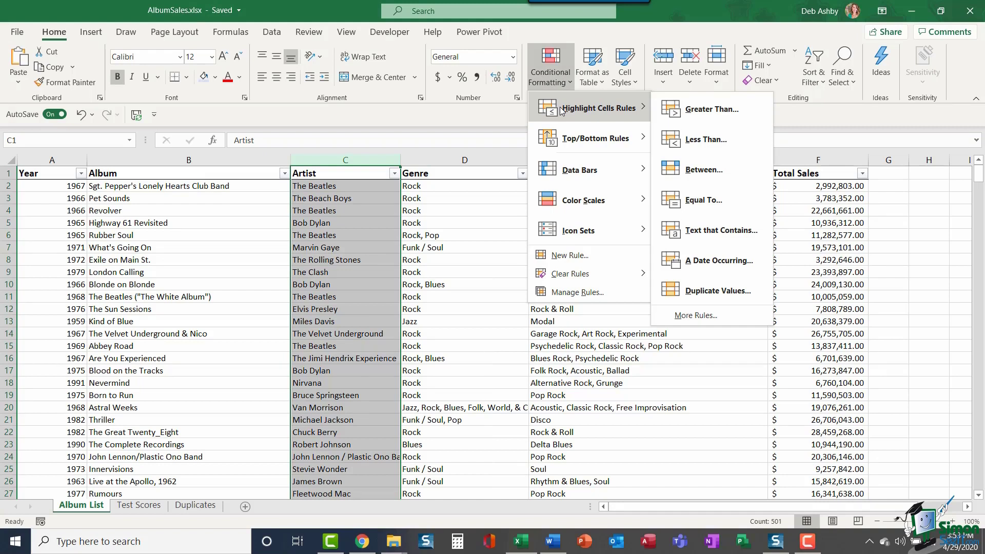
left_click(753, 236)
left_click_drag(616, 212, 621, 191)
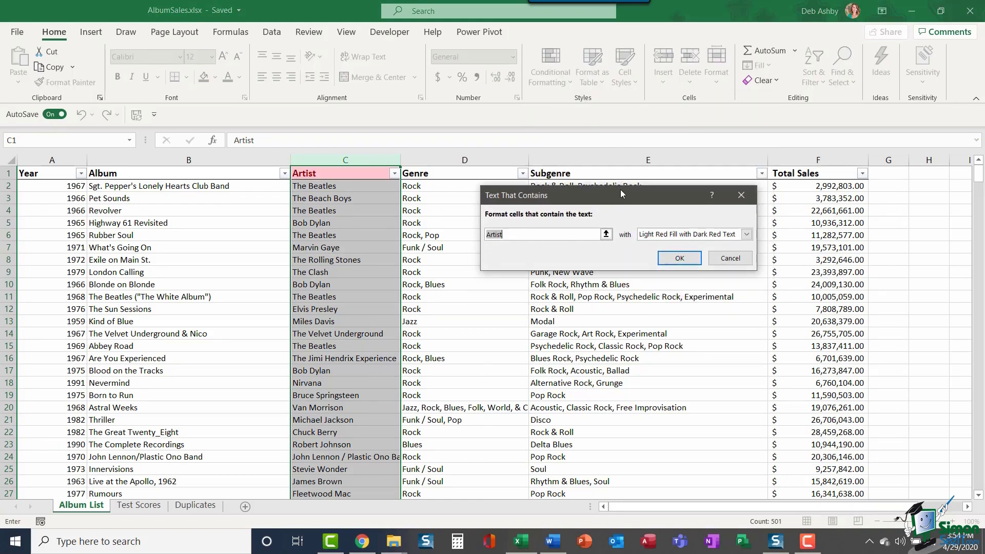
type("Beatles")
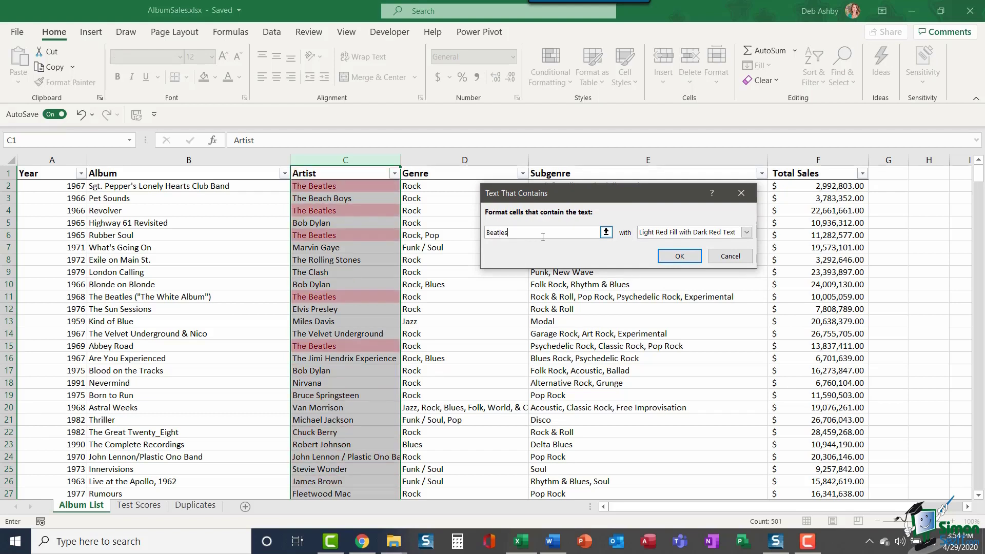
left_click(748, 232)
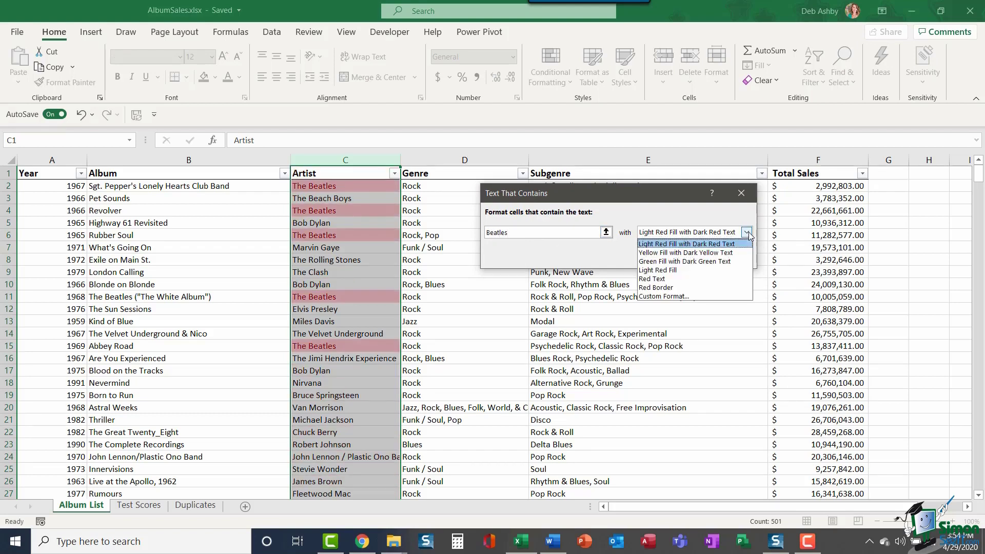
left_click(708, 262)
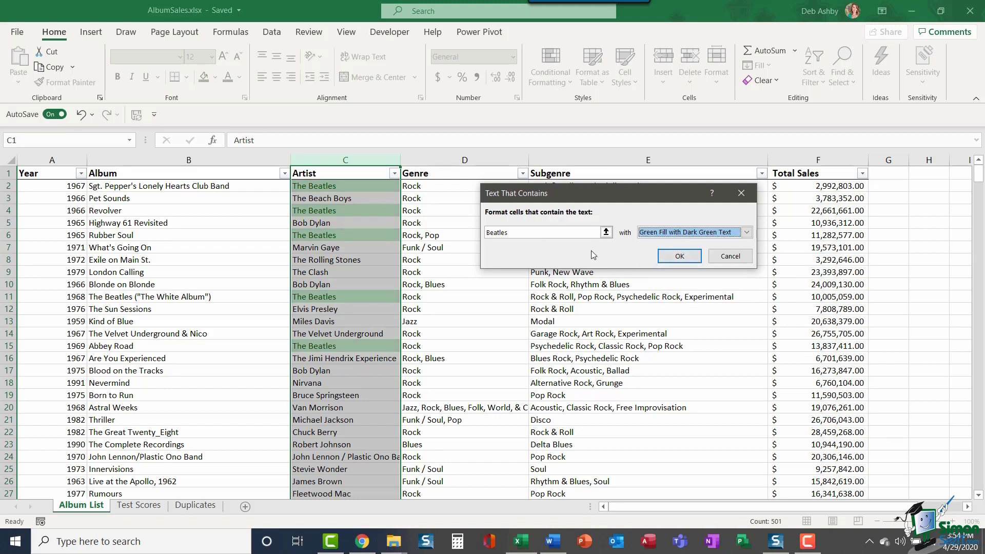
left_click(684, 260)
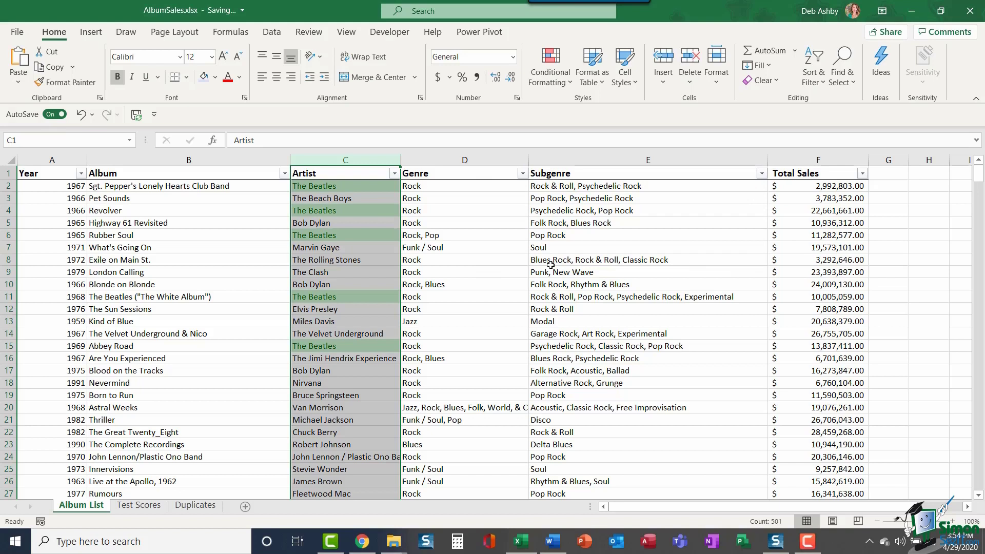
Step: Deselect the Artist column, browse the Conditional Formatting menu, and return to the Test Scores sheet
left_click(519, 258)
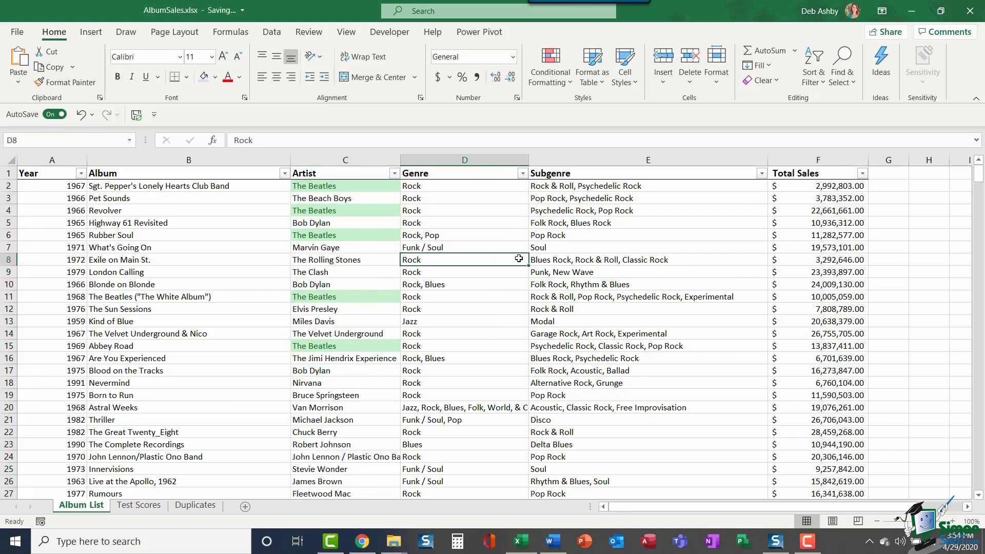
left_click(565, 81)
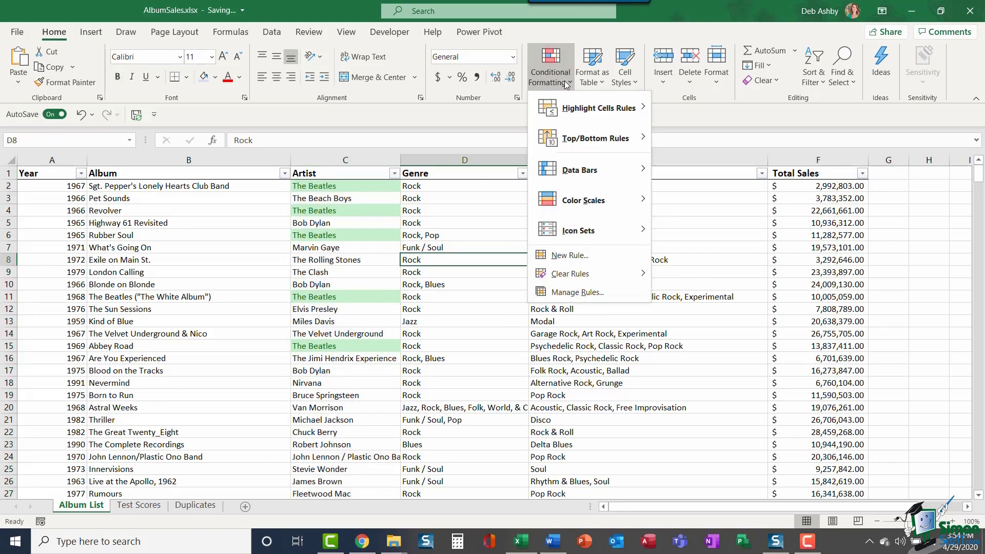
mouse_move(574, 110)
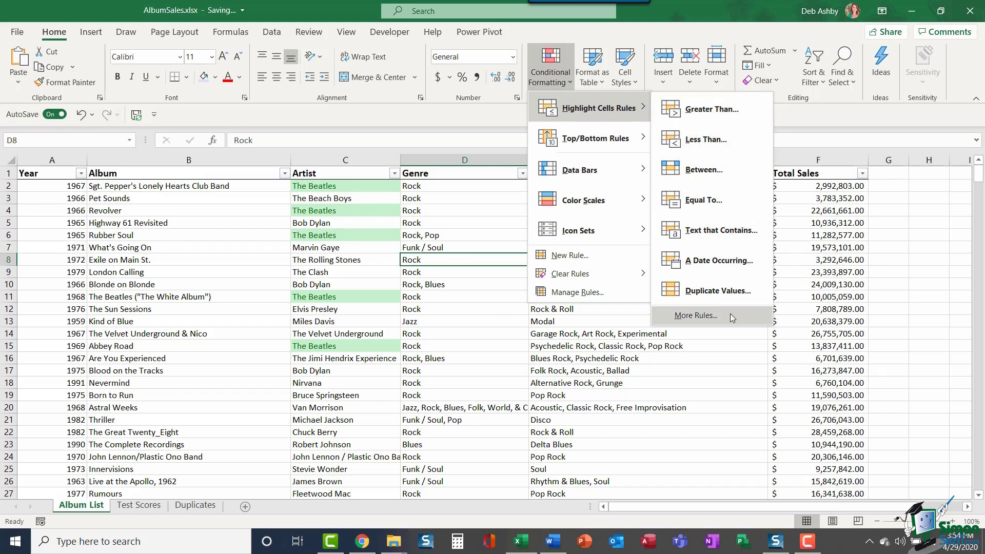
mouse_move(588, 138)
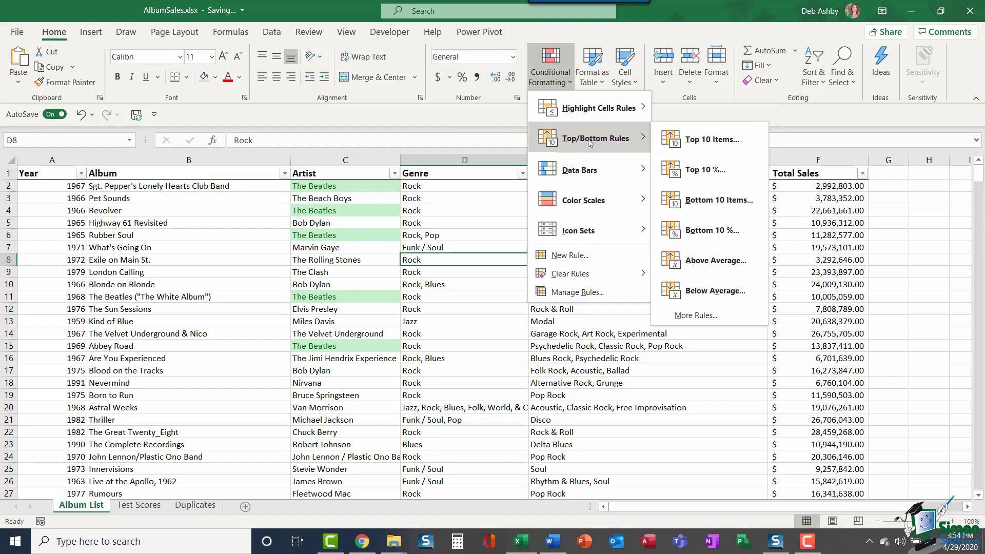
left_click(142, 510)
left_click(143, 509)
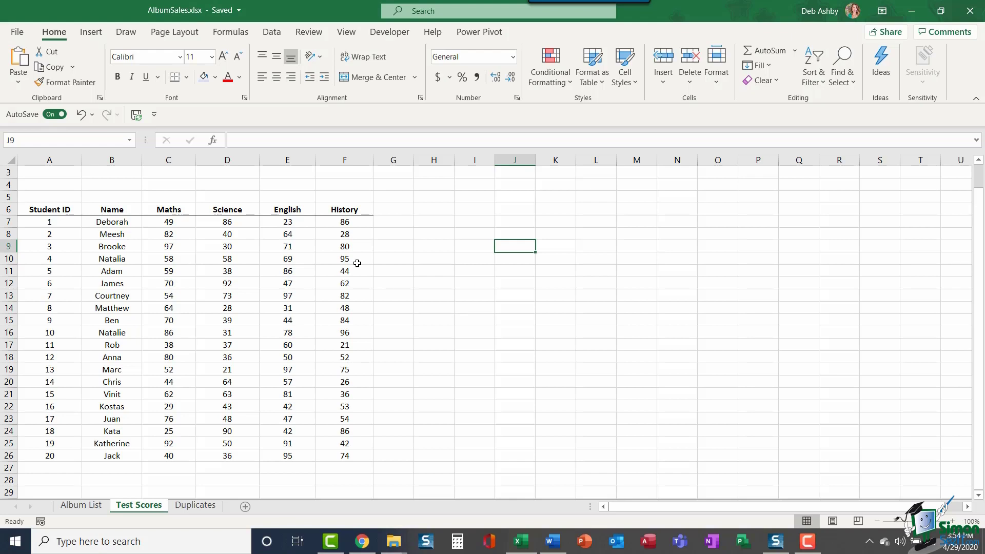
Step: Start a Top 10% rule on the History scores F7:F26 and raise it to 20%
left_click_drag(346, 222, 348, 457)
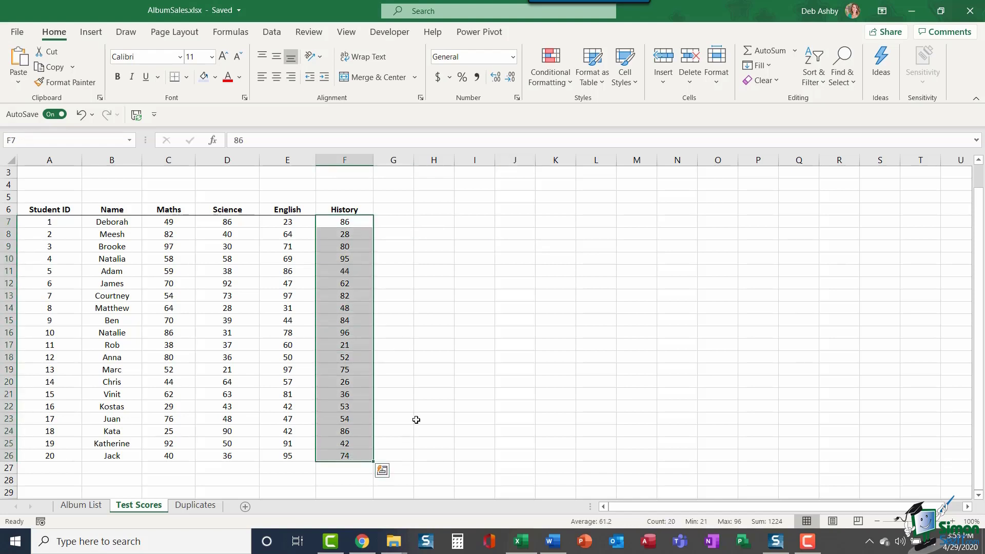
left_click(560, 82)
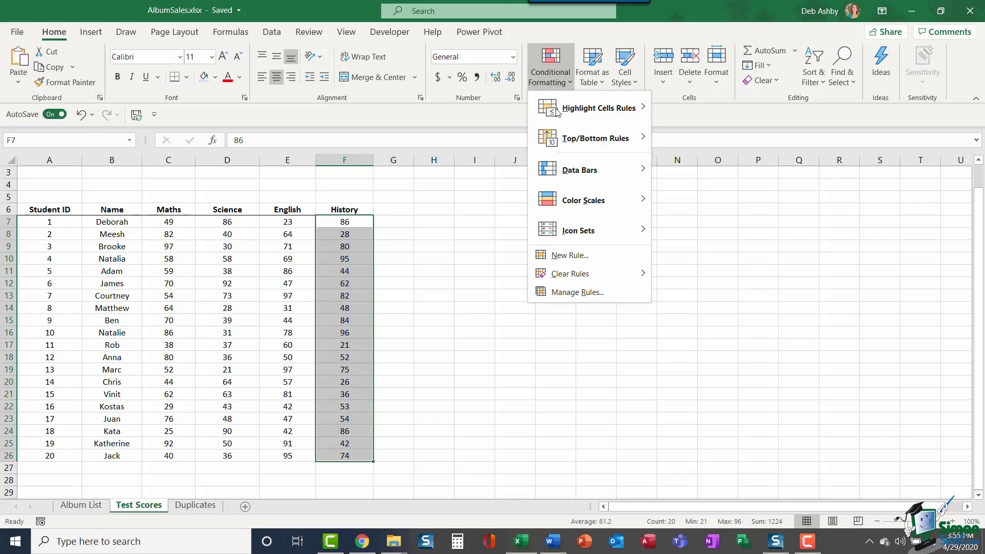
mouse_move(558, 150)
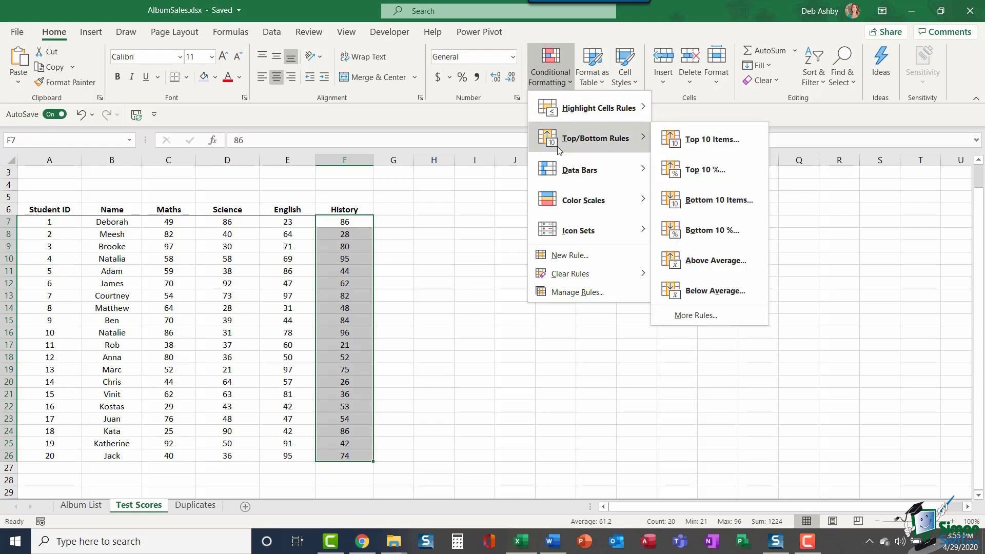
left_click(757, 169)
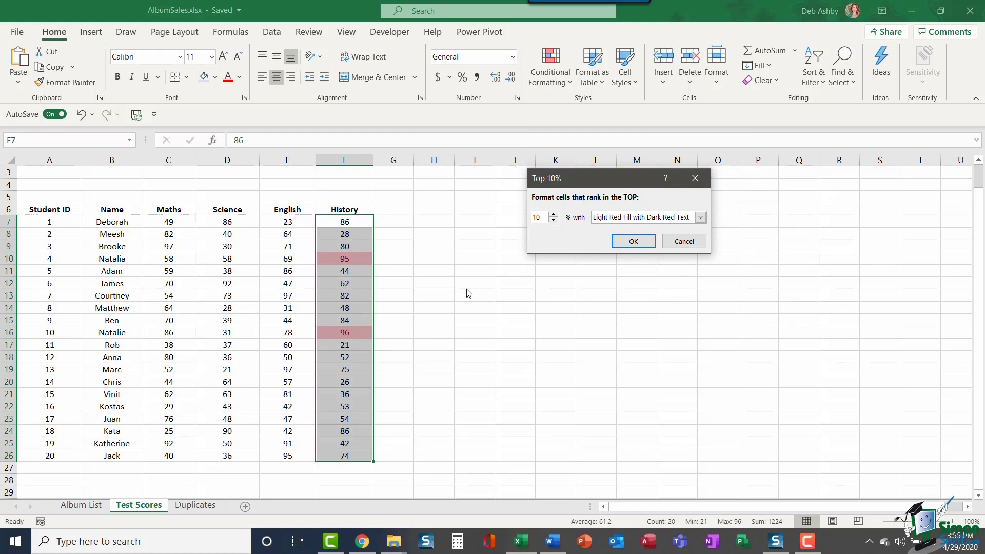
left_click(553, 215)
left_click(553, 215)
left_click(553, 215)
left_click(553, 215)
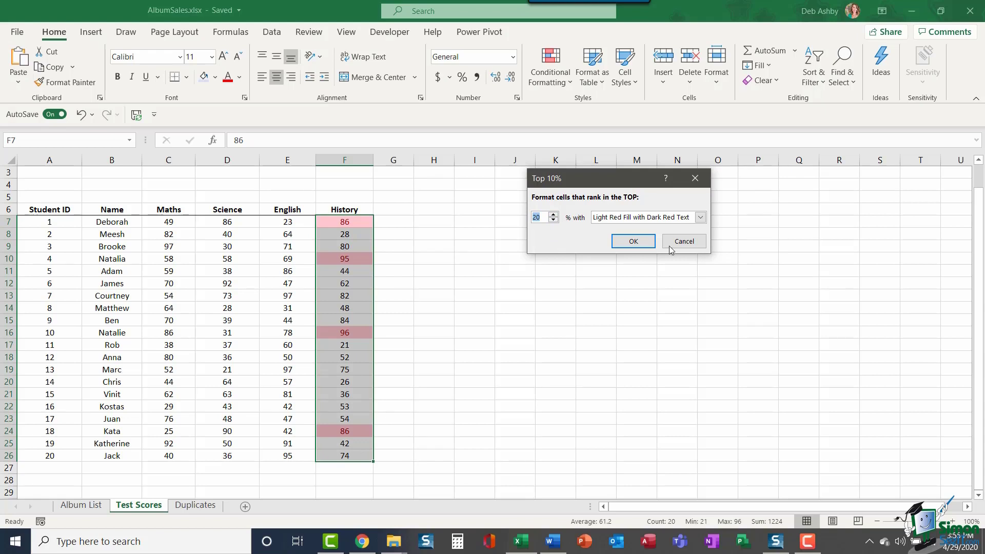
Step: Cancel the Top 20% rule, then browse the Top/Bottom, Data Bars and Icon Sets submenus
left_click(686, 241)
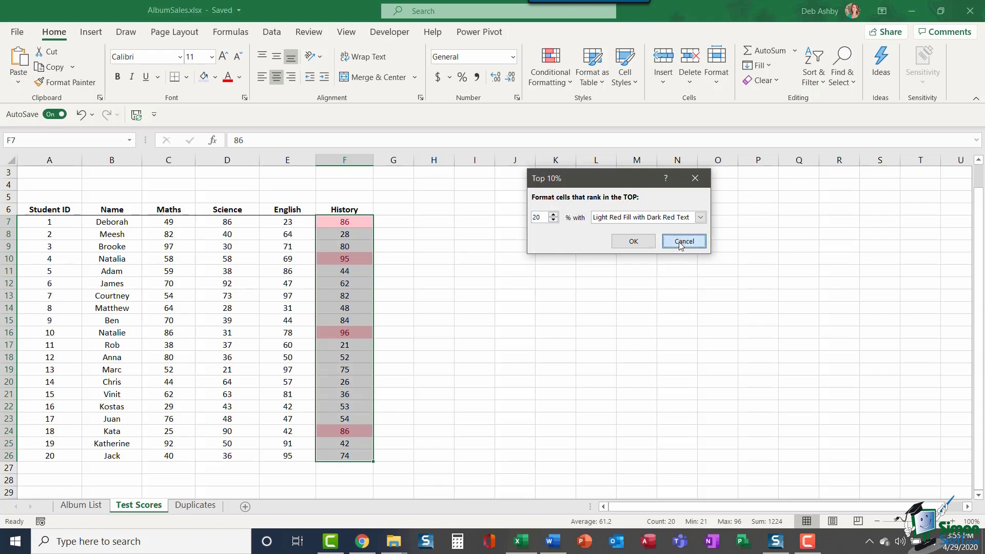
left_click(568, 82)
mouse_move(574, 146)
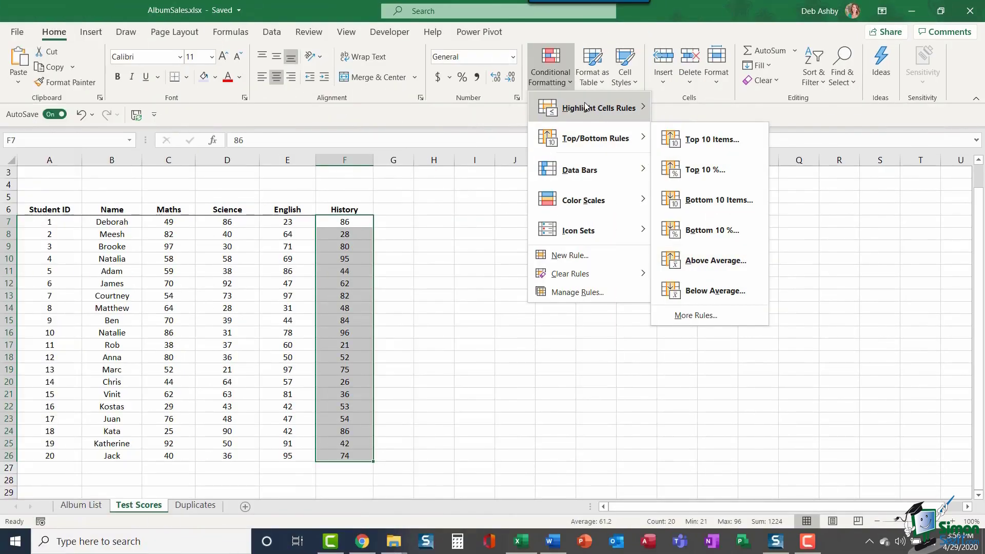
mouse_move(565, 170)
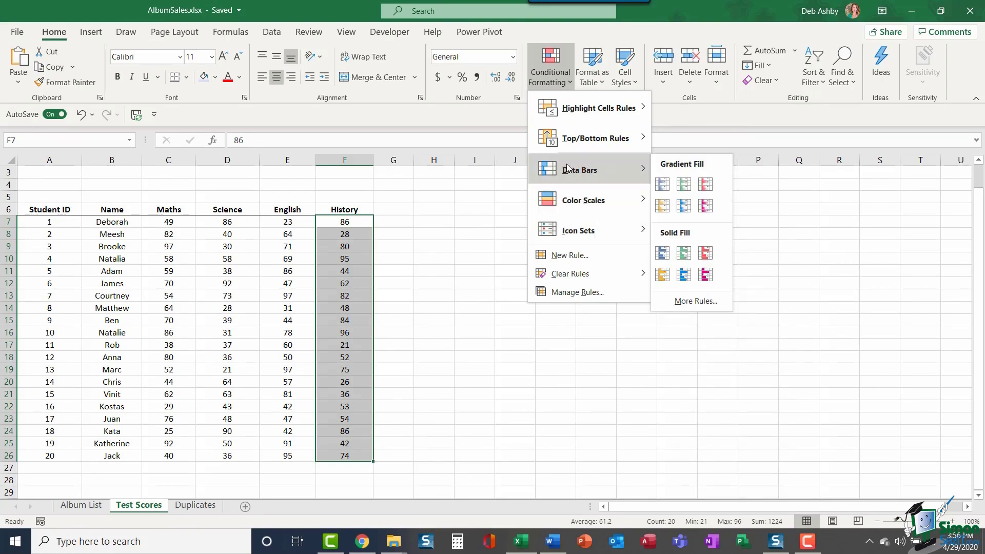
mouse_move(599, 232)
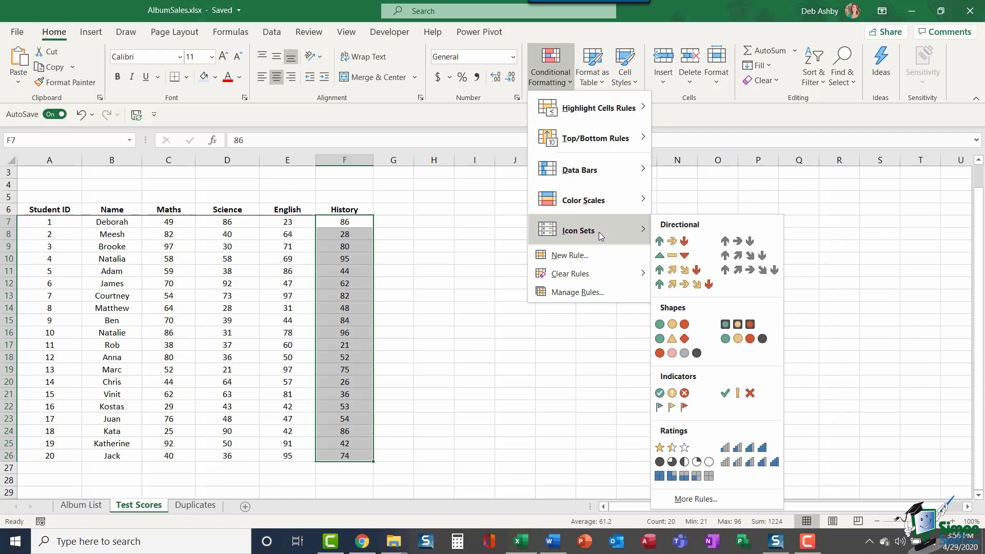
Step: Apply Blue gradient fill data bars to the Maths scores C7:C26
left_click(514, 258)
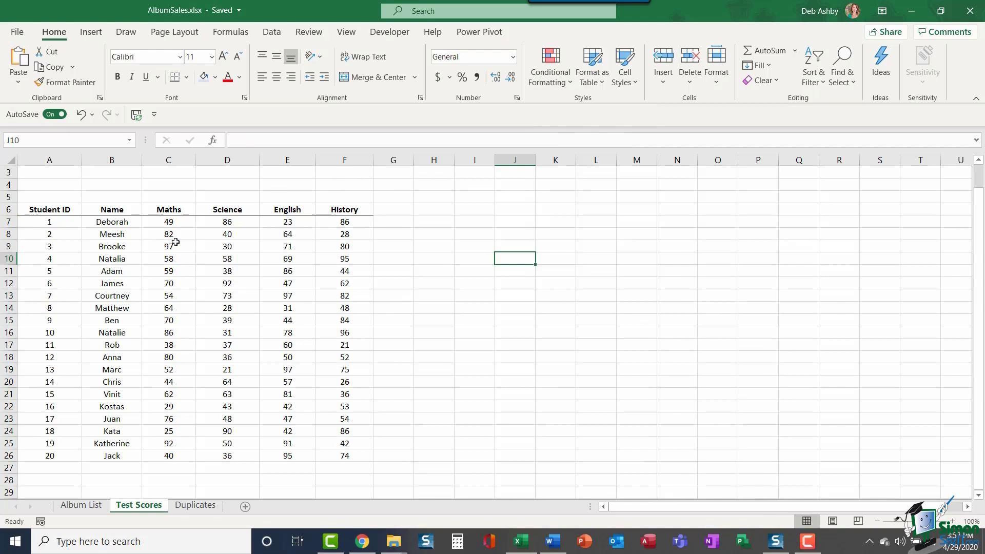
left_click_drag(163, 222, 163, 457)
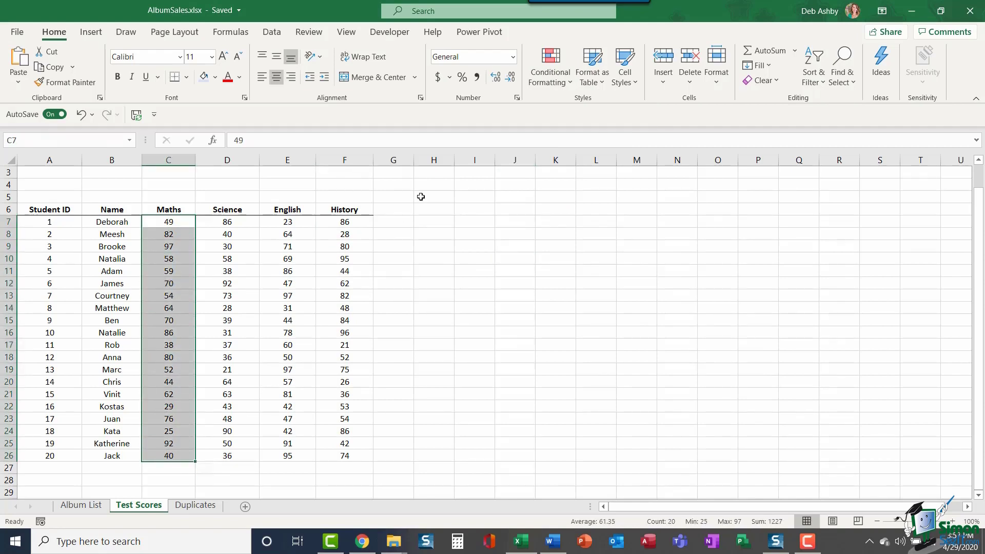
left_click(559, 77)
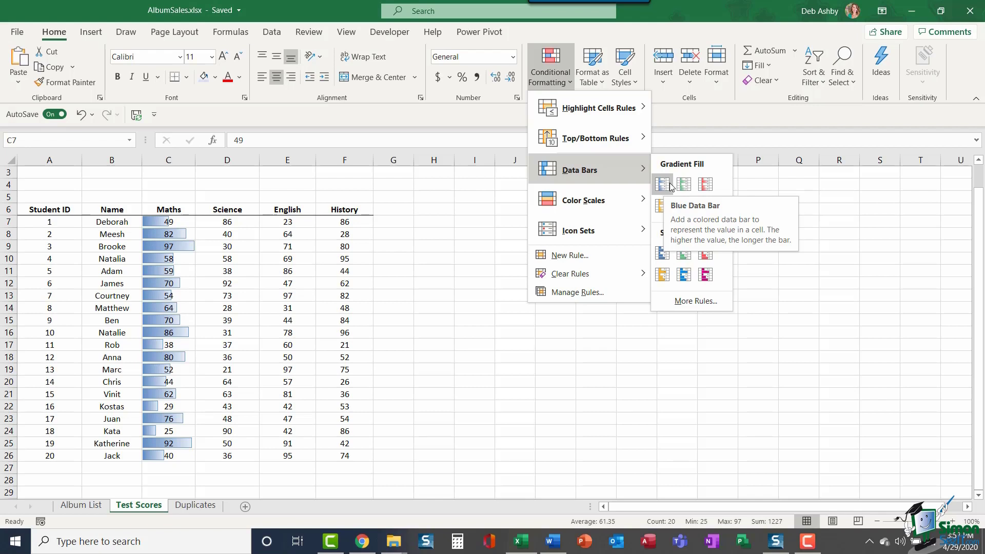
left_click(670, 186)
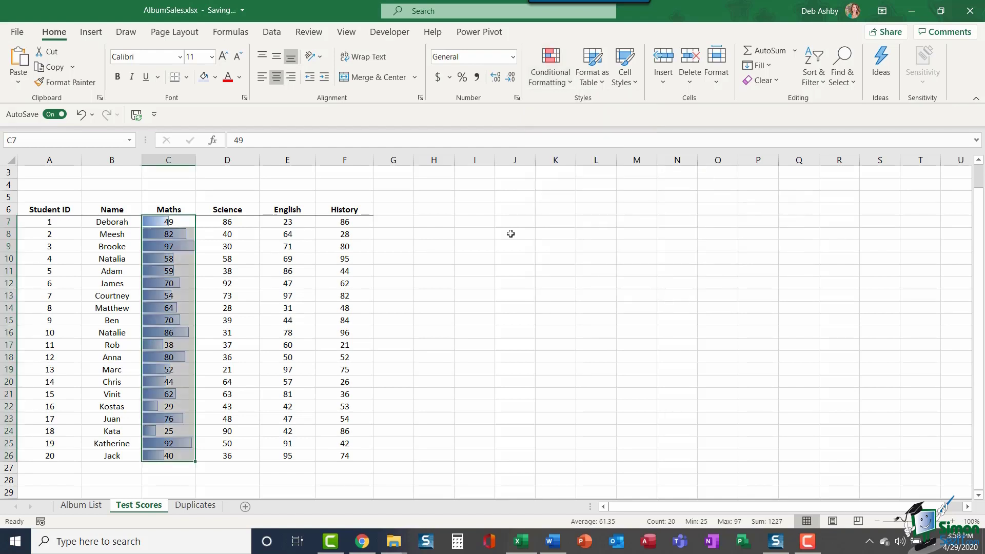
left_click(512, 233)
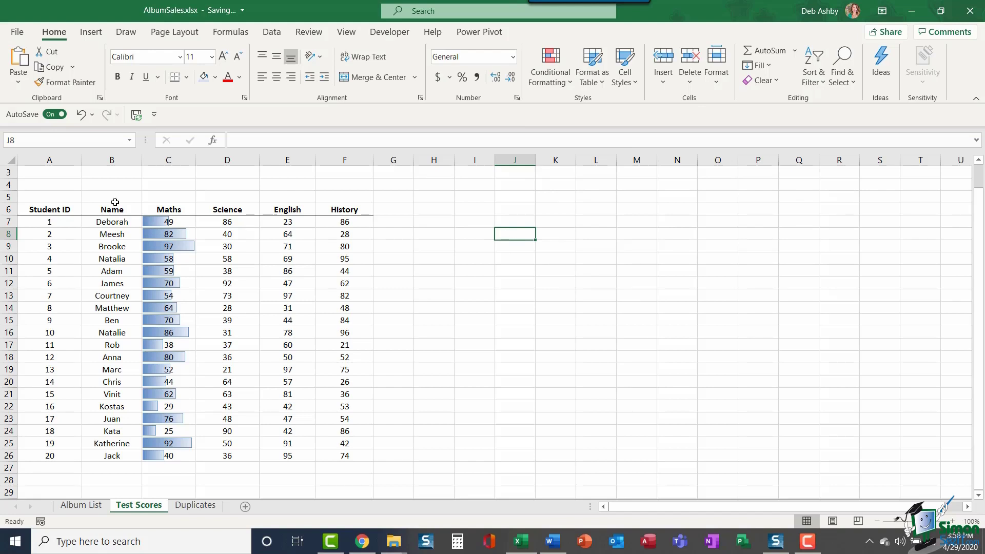
Step: Apply Green gradient fill data bars to the Science scores D7:D26
left_click_drag(223, 221, 225, 454)
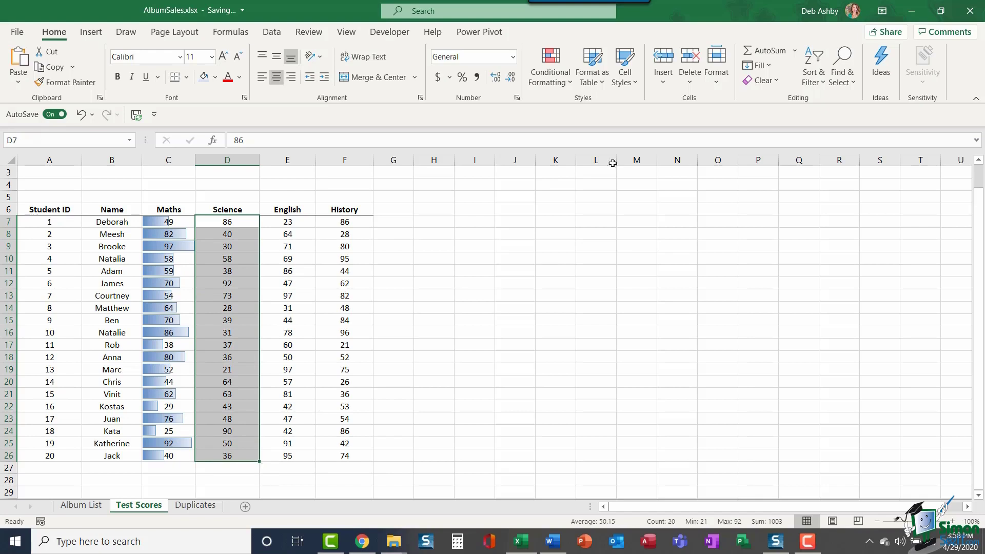
left_click(568, 81)
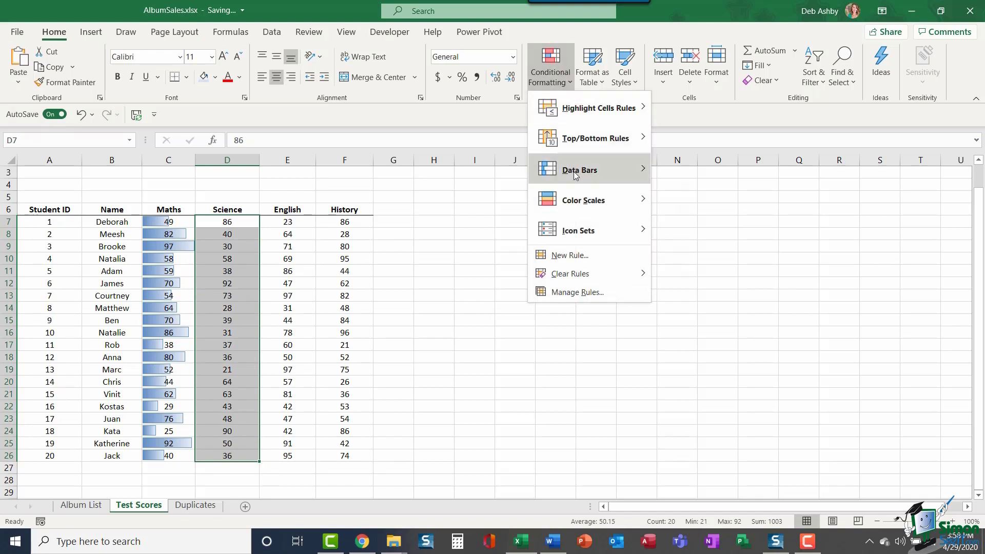
mouse_move(574, 171)
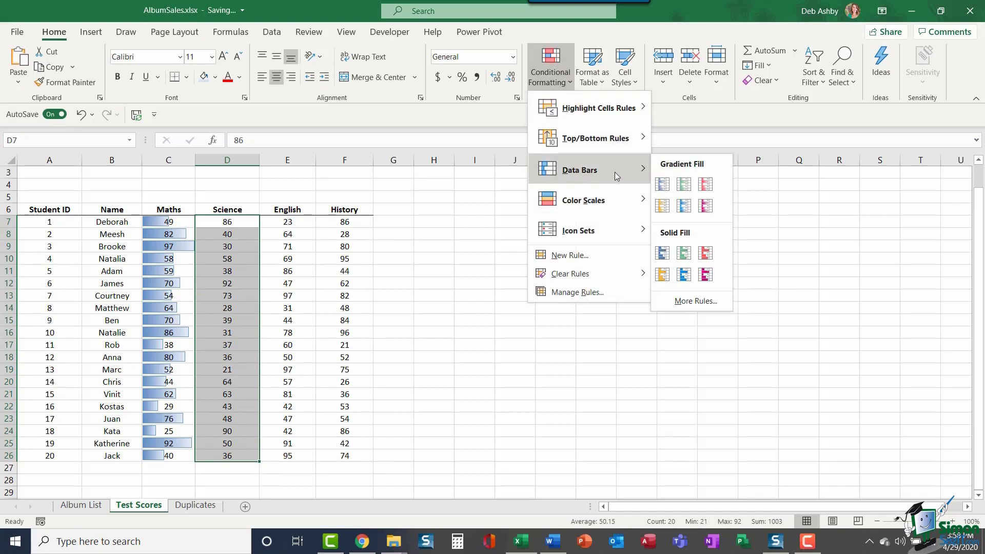
left_click(683, 189)
left_click(484, 236)
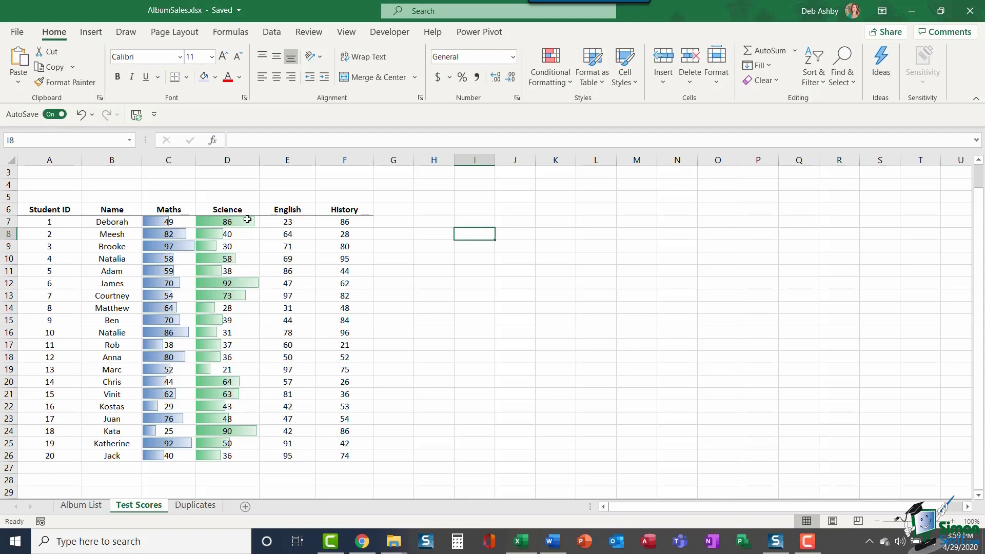
Step: Edit the Science data bar rule to Show Bar Only, hiding the scores in D7:D26
left_click_drag(246, 219, 229, 460)
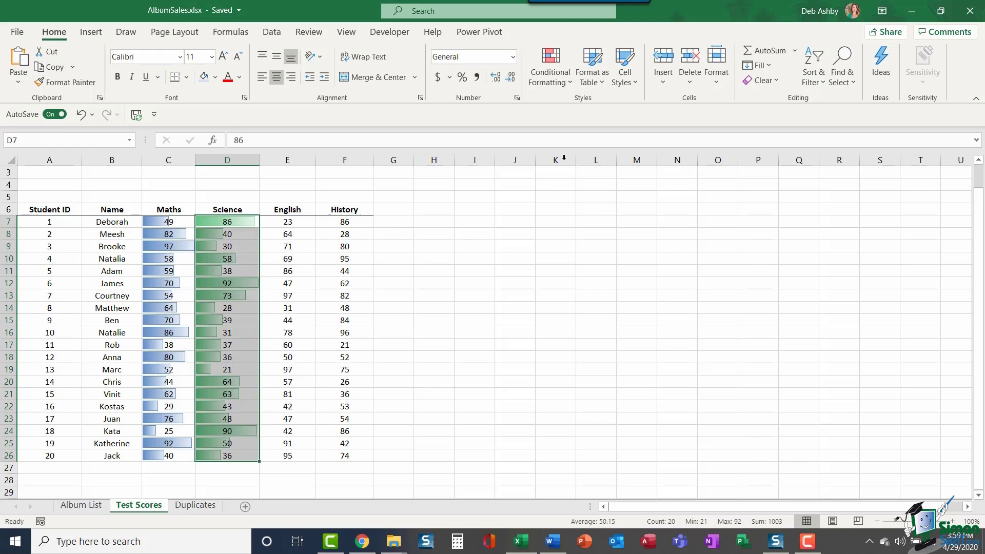
left_click(559, 84)
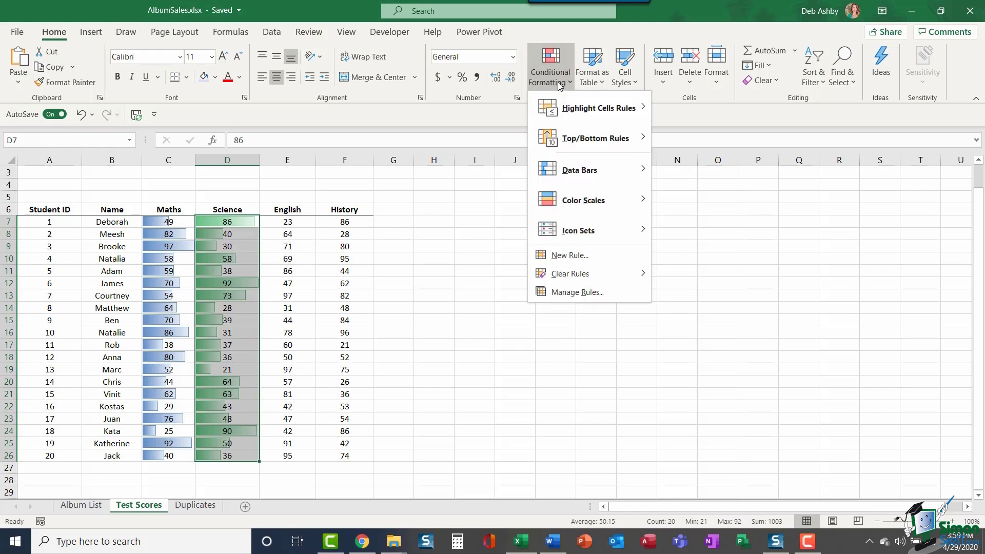
left_click(566, 292)
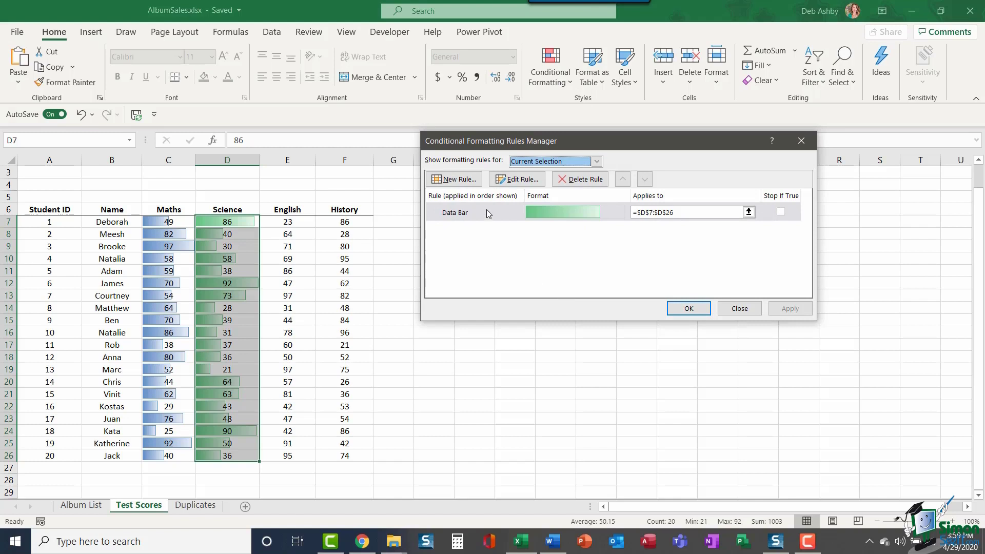
left_click(487, 211)
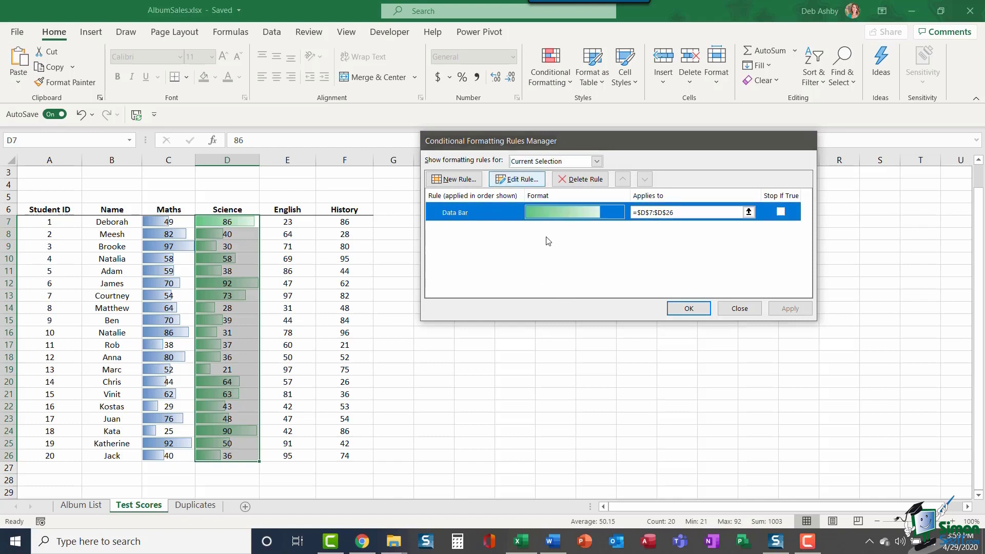
left_click(524, 178)
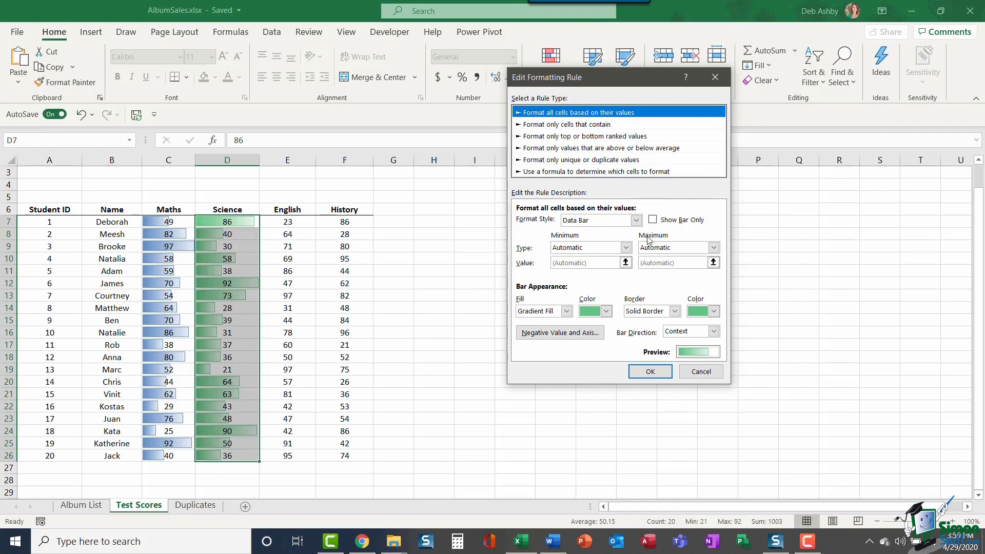
left_click(652, 221)
left_click(651, 371)
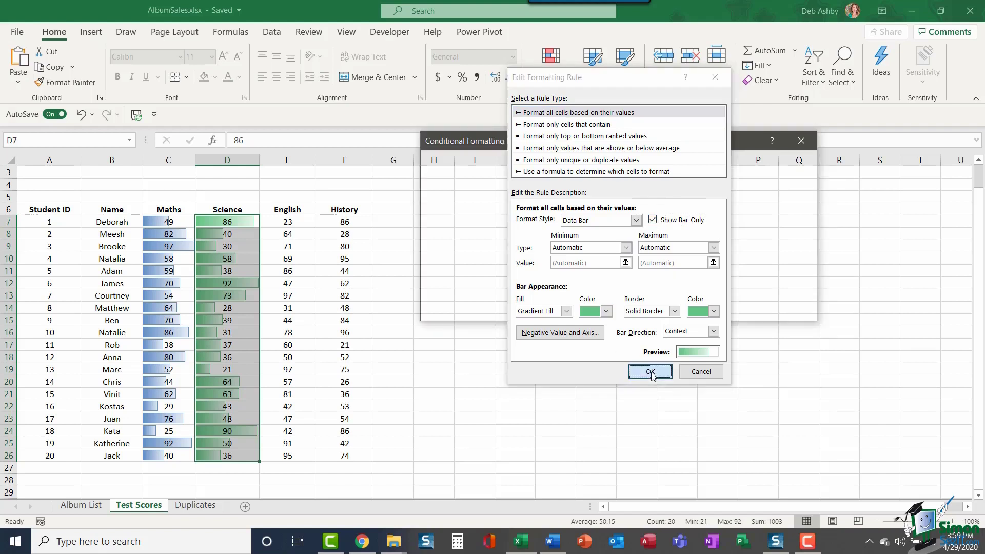
left_click(689, 309)
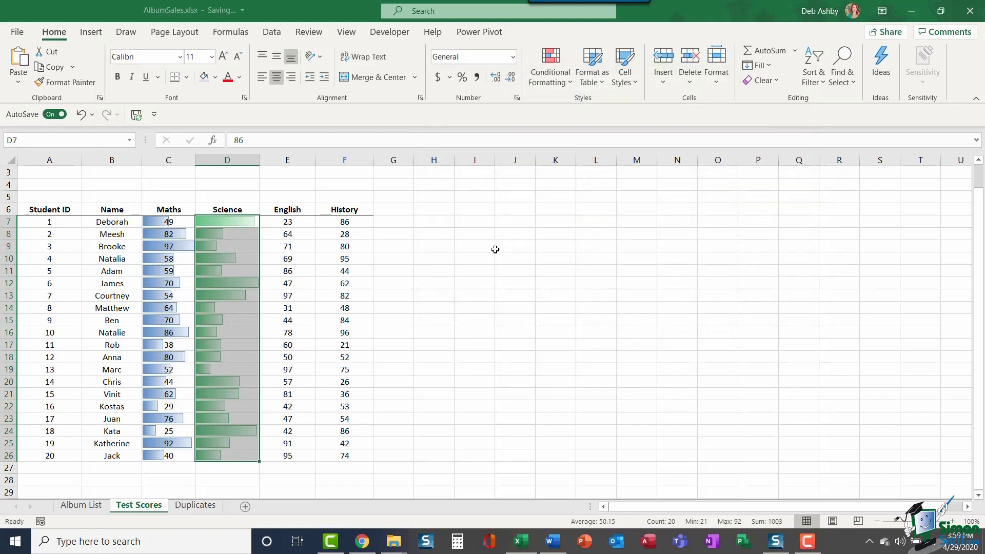
left_click(492, 247)
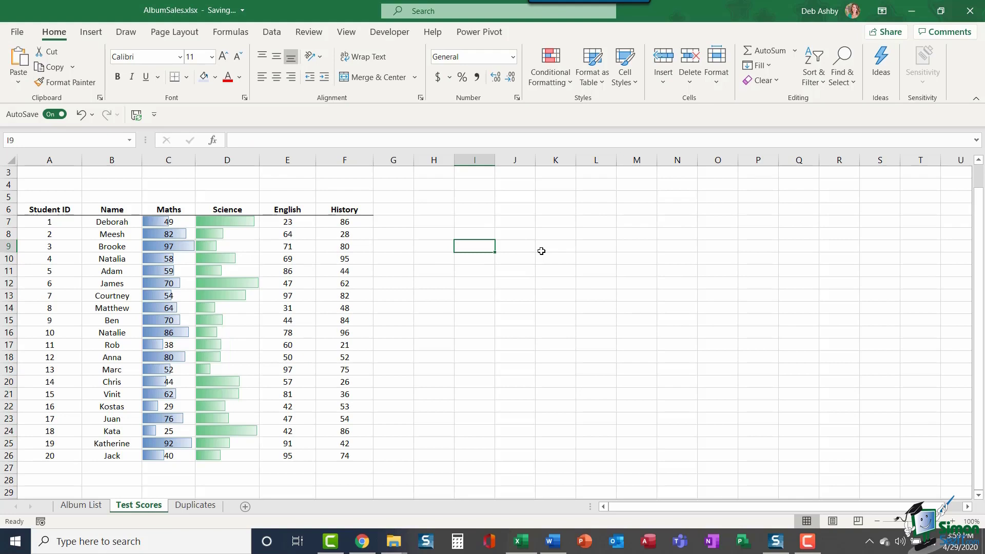
Step: Add orange solid-fill data bars to the English scores E7:E26
left_click_drag(289, 221, 275, 456)
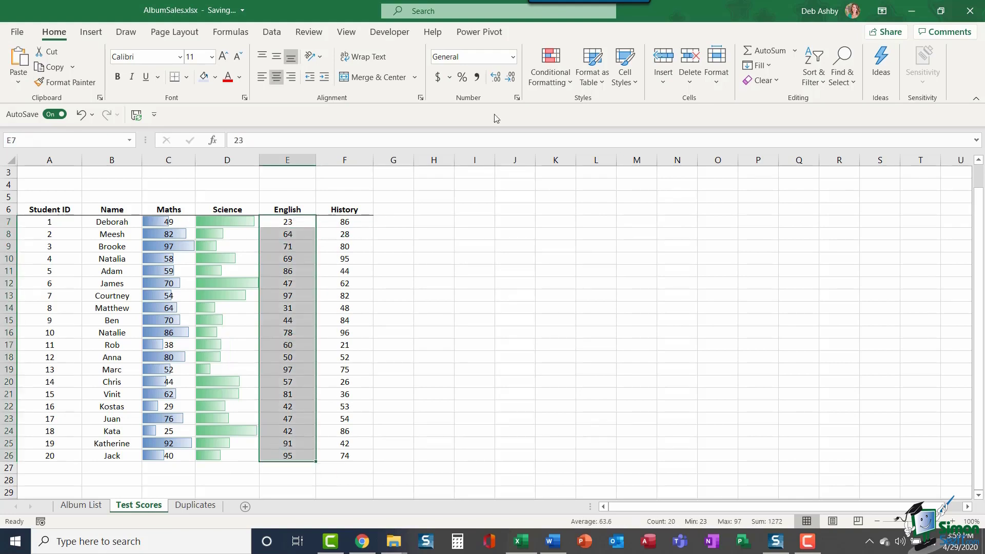
left_click(559, 75)
mouse_move(573, 170)
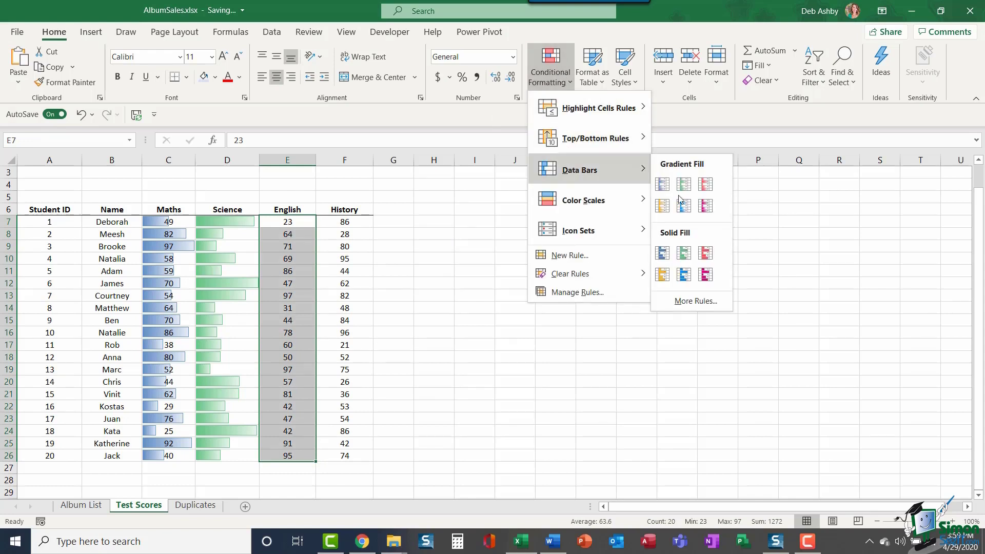
left_click(662, 276)
Step: Add red solid-fill data bars to the History scores F7:F26, then deselect them
left_click_drag(353, 222, 341, 451)
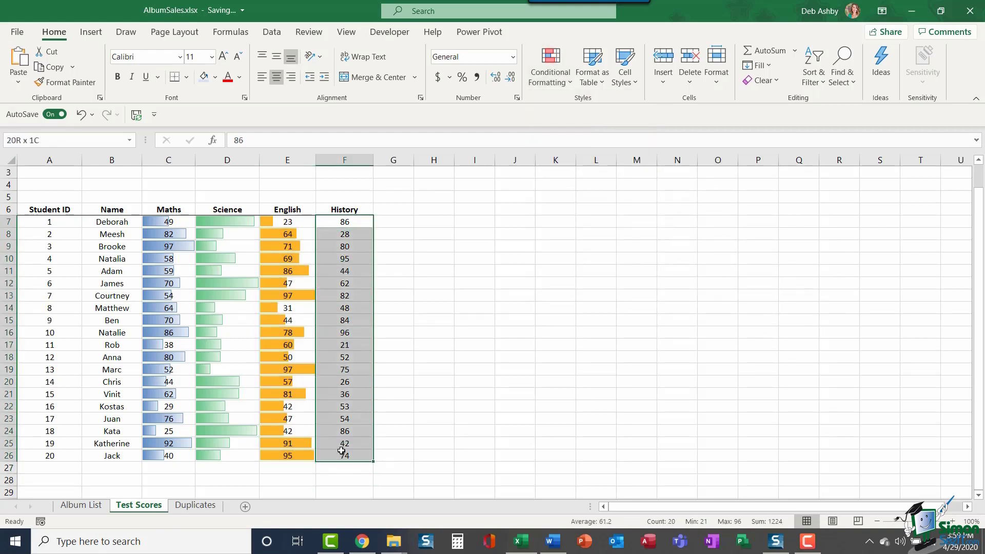
left_click(551, 77)
mouse_move(562, 170)
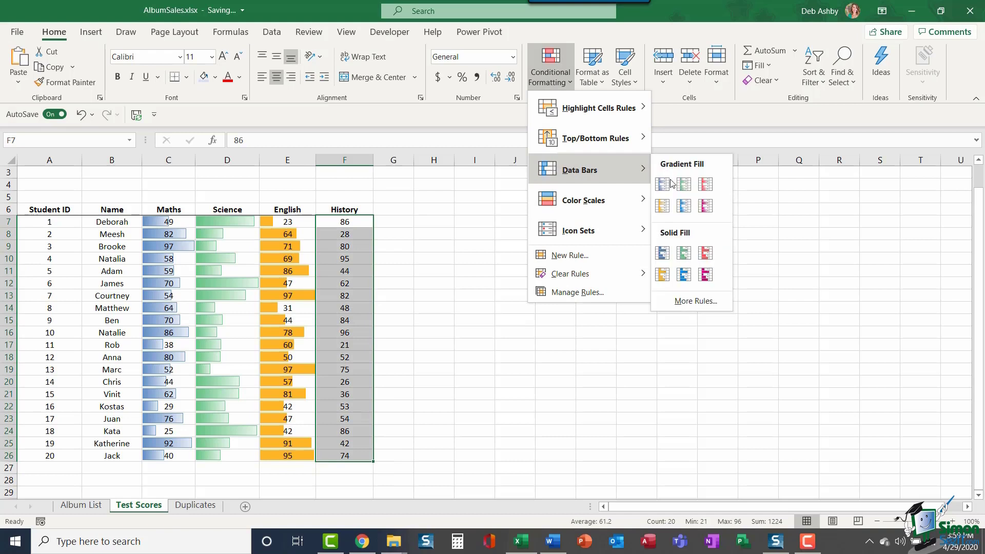
left_click(706, 255)
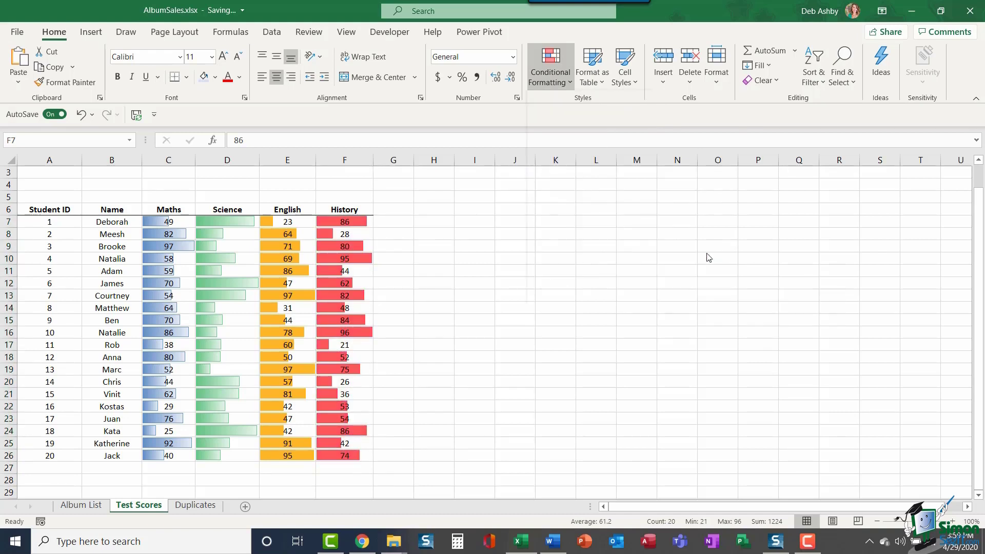
left_click(504, 270)
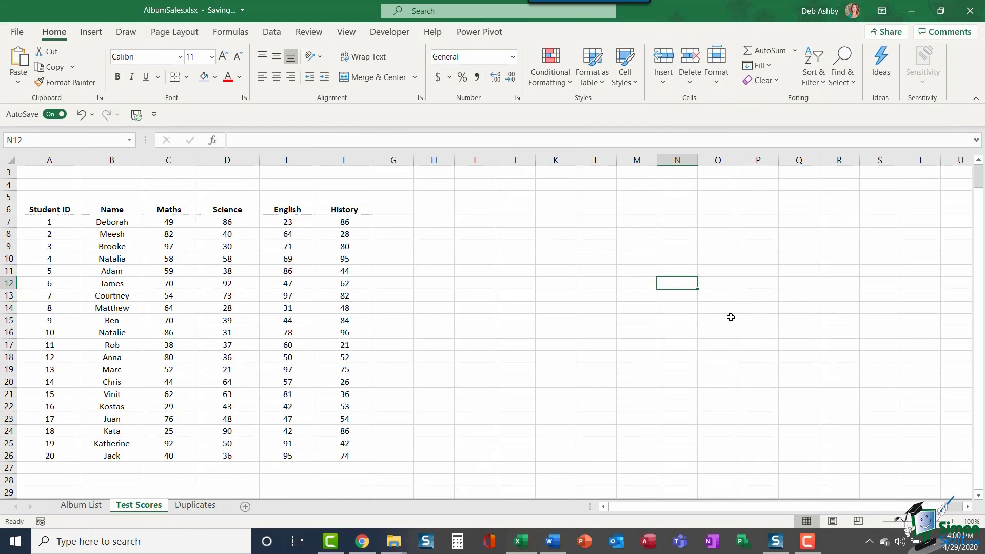
Step: Select the Maths to History scores C7:F26 and preview the Color Scales options without applying
left_click_drag(153, 222, 227, 222)
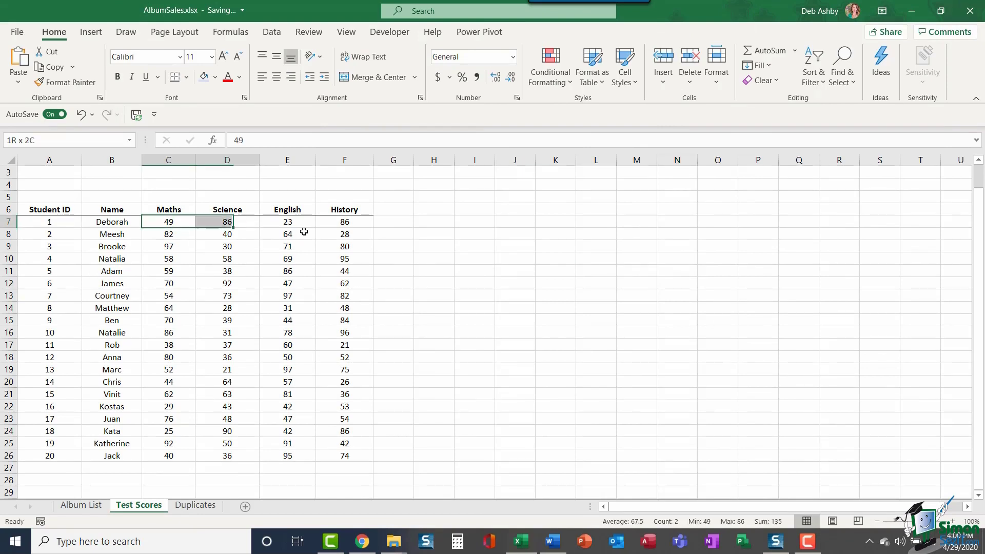
left_click_drag(304, 232, 359, 453)
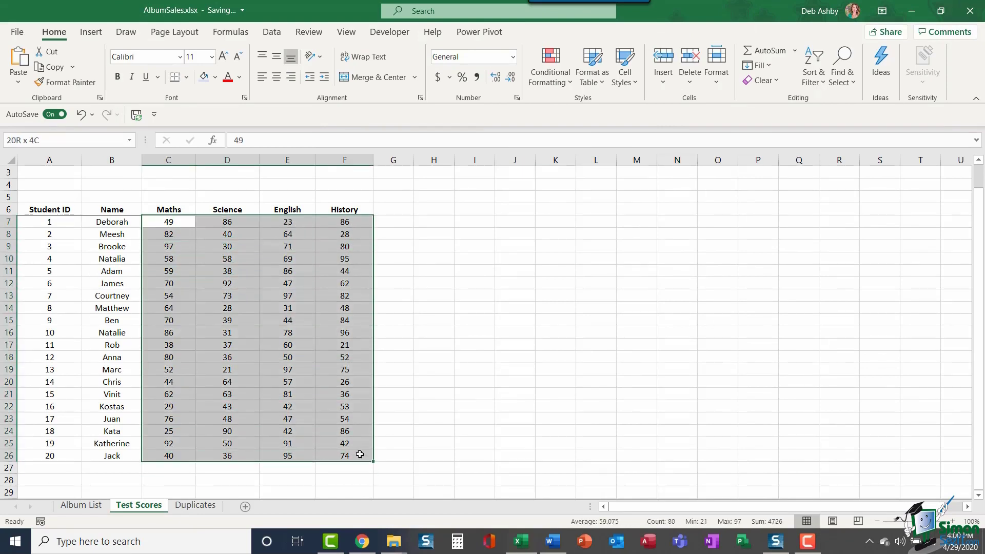
left_click(570, 84)
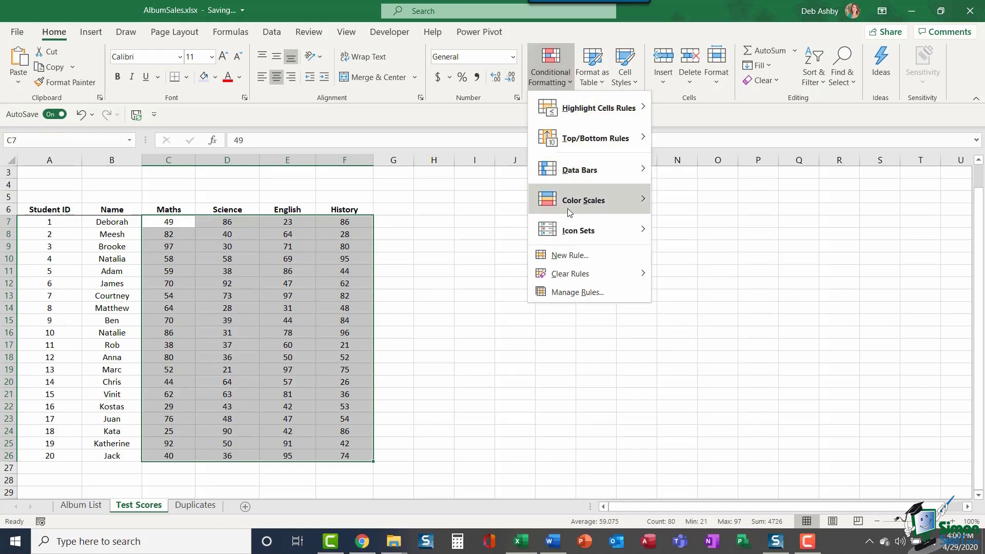
mouse_move(567, 208)
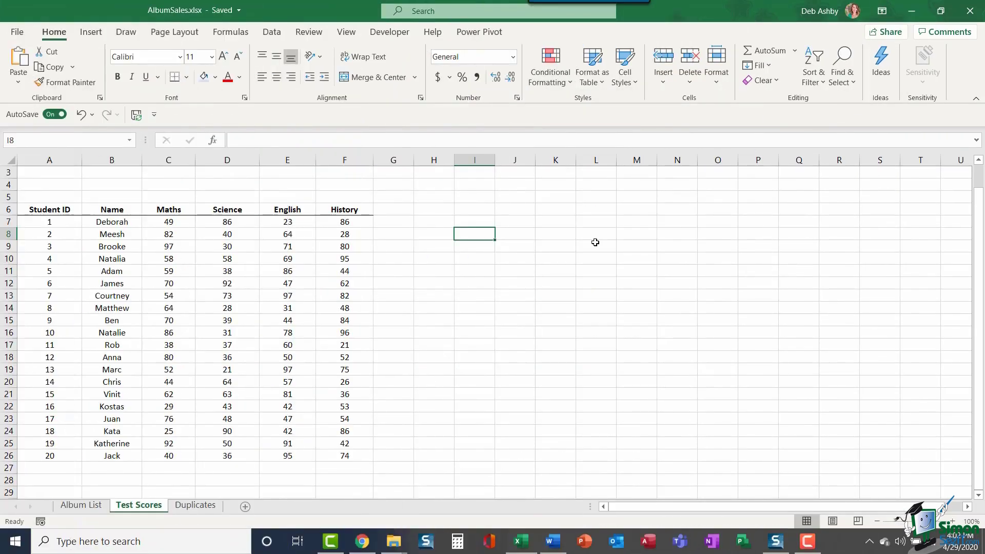
Step: Browse the Icon Sets choices without applying any, then select the History scores F7:F26
left_click(566, 82)
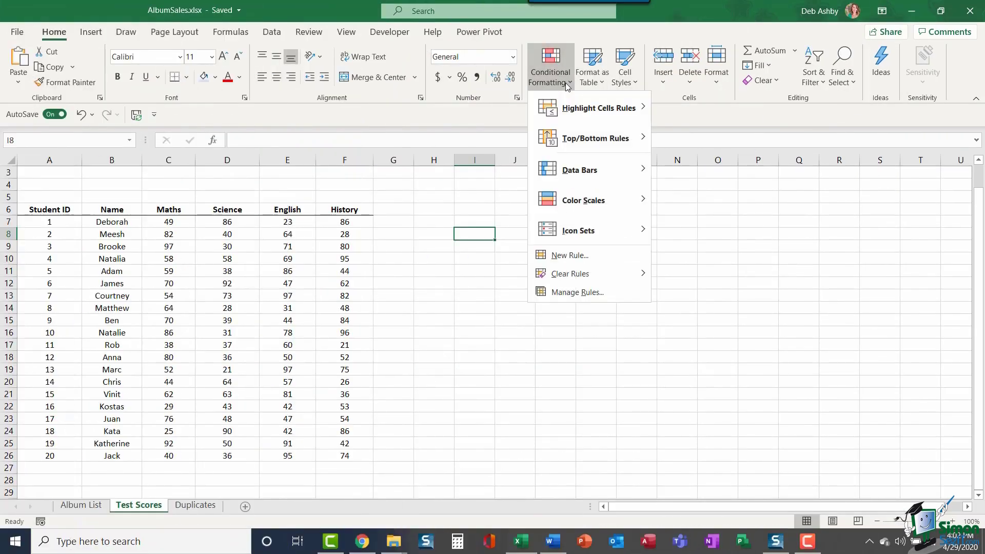
mouse_move(579, 234)
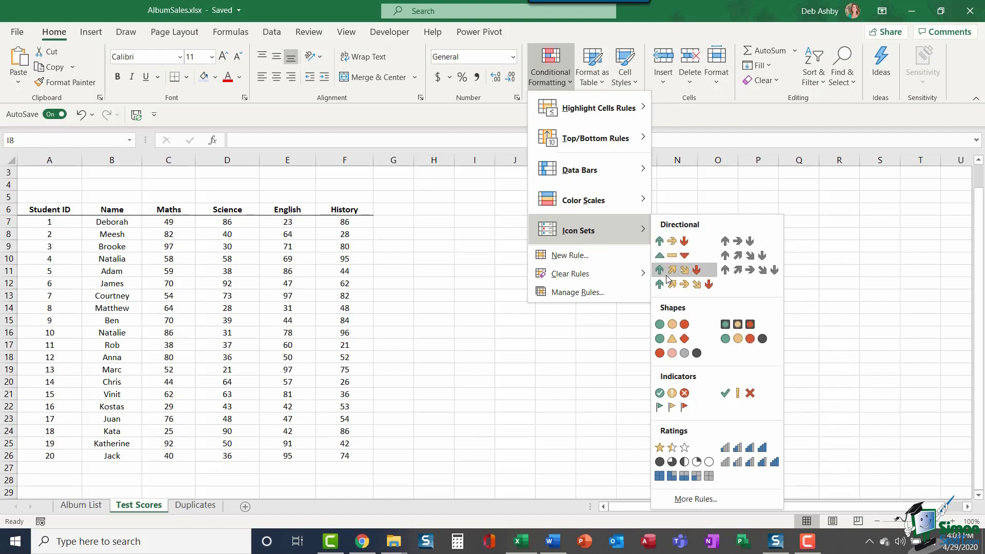
left_click(422, 223)
left_click(422, 222)
left_click_drag(342, 220, 335, 456)
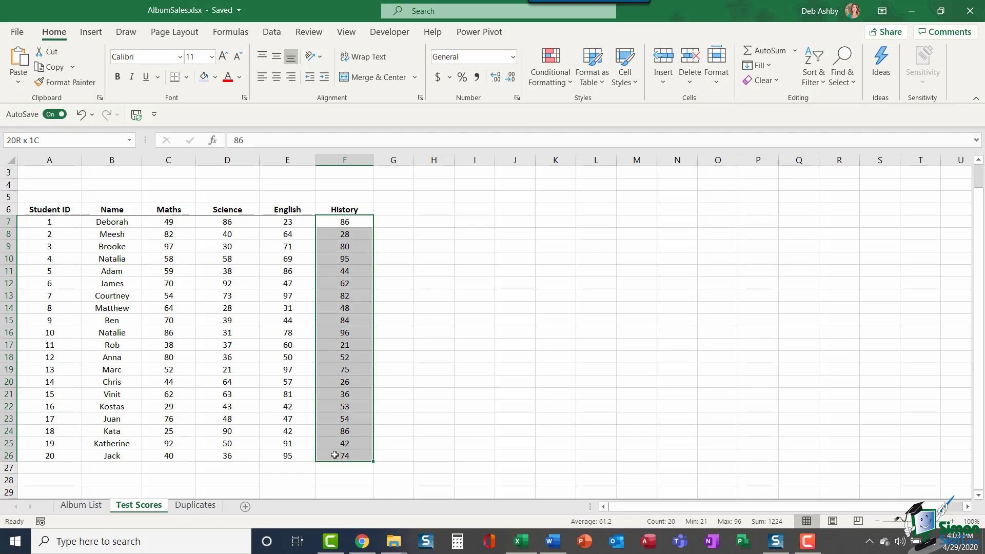
Step: Apply the 3 Arrows (Colored) icon set to History and check the arrows on scores 28, 62 and 95
left_click(562, 83)
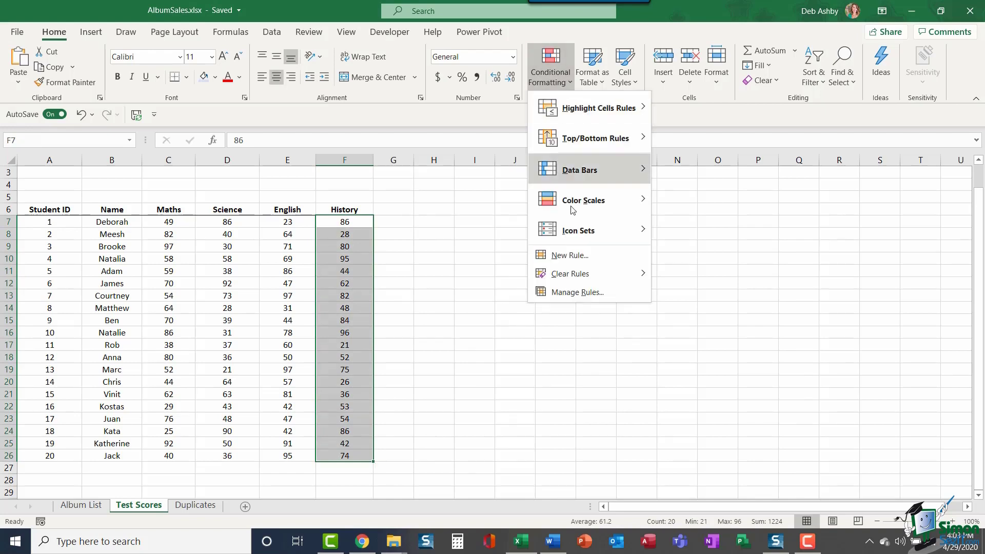
mouse_move(577, 238)
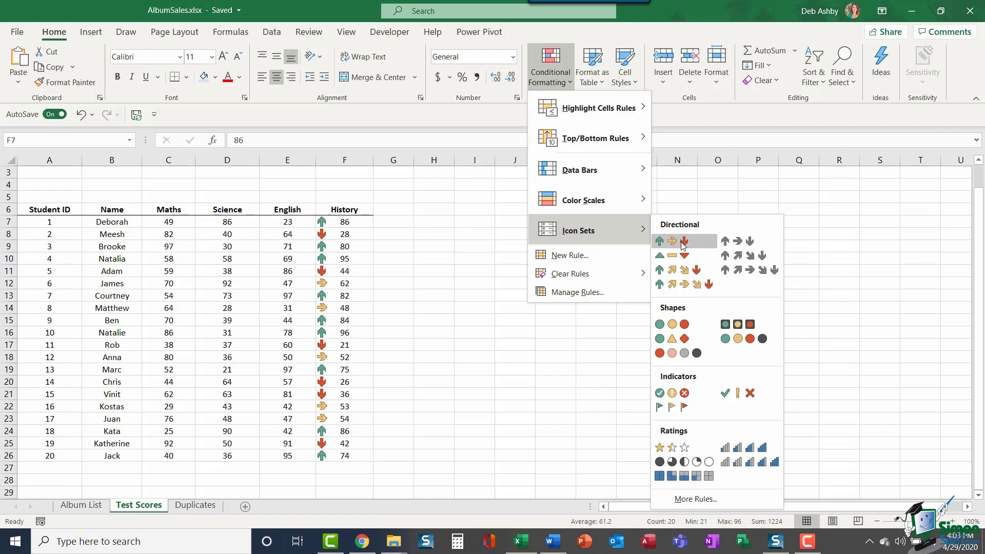
left_click(681, 242)
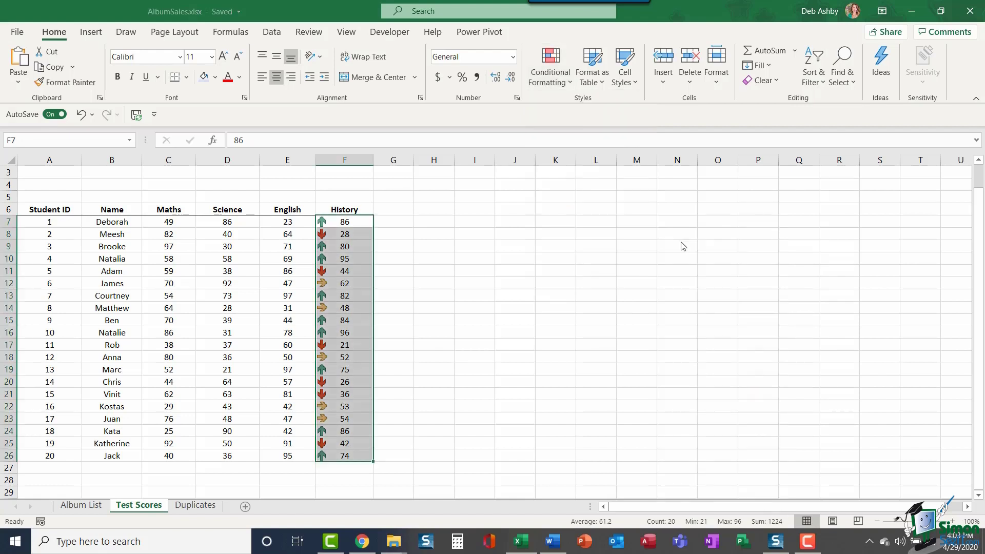
left_click(353, 236)
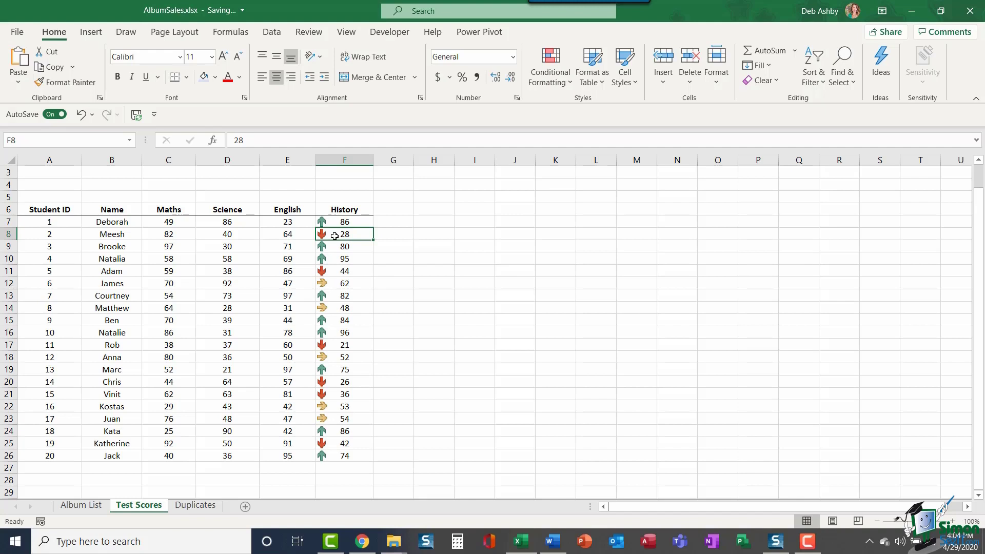
left_click(337, 285)
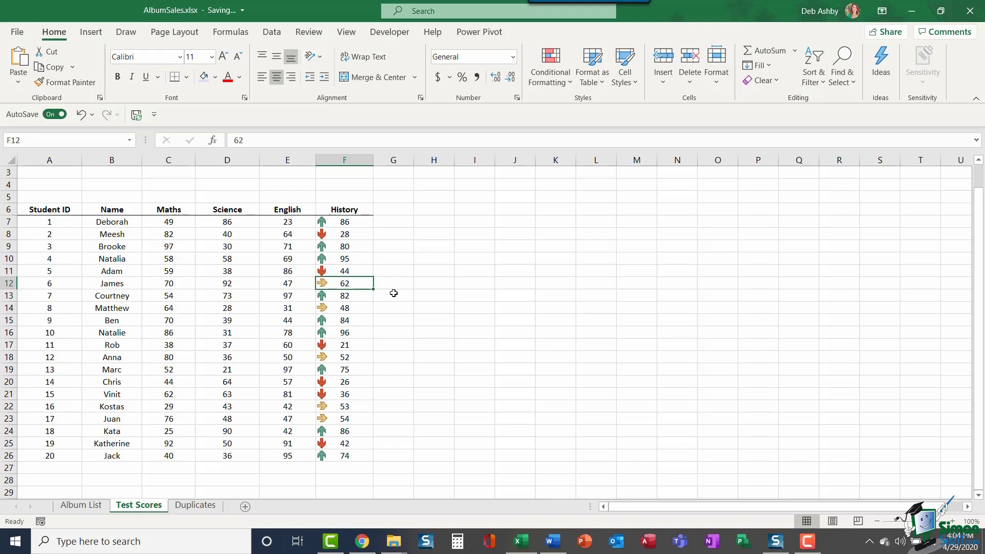
left_click(354, 260)
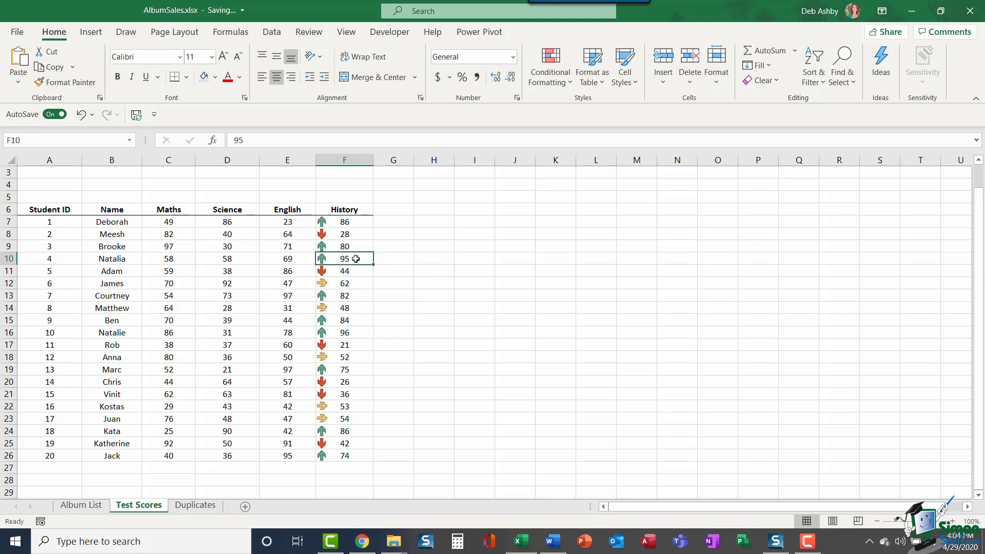
Step: Look through the conditional formatting menu again without applying another icon set
left_click(563, 80)
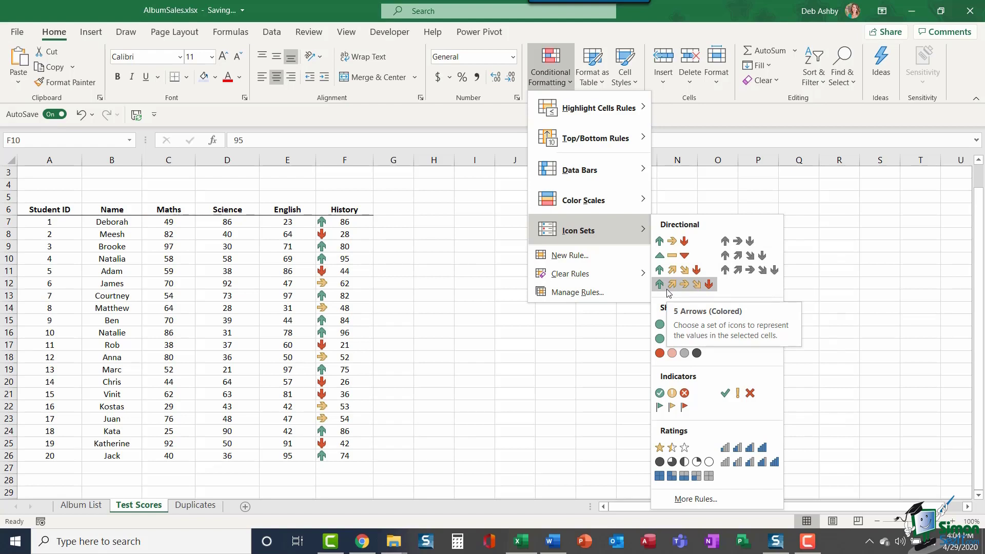
key("Escape")
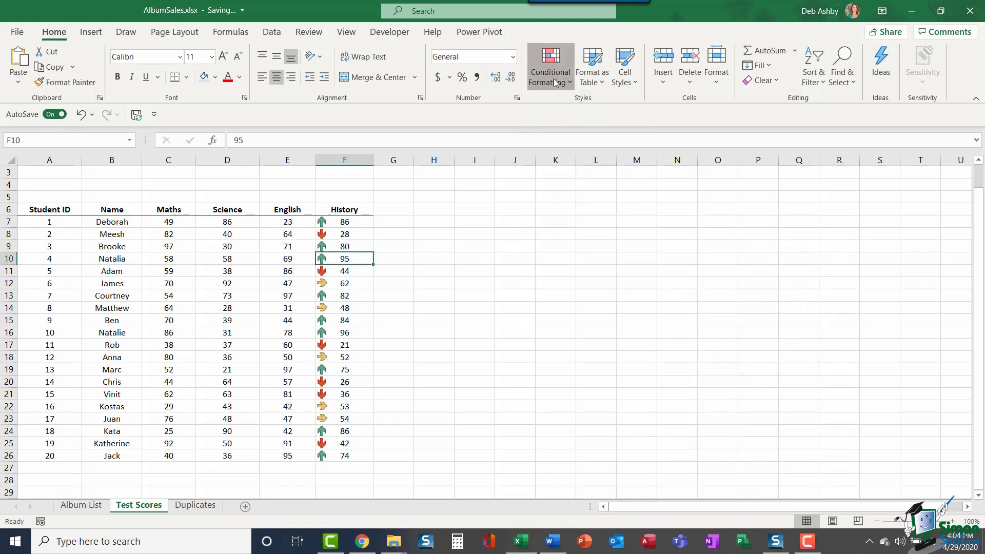
left_click(555, 83)
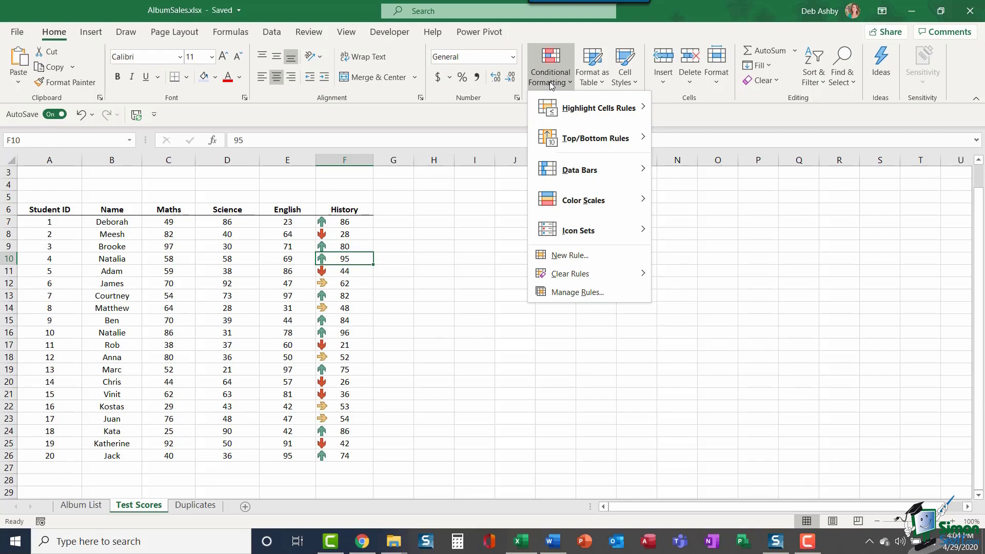
Step: Select F7:F26 and view the Icon Set rule's 67% and 33% thresholds in Manage Rules without changes
left_click(338, 222)
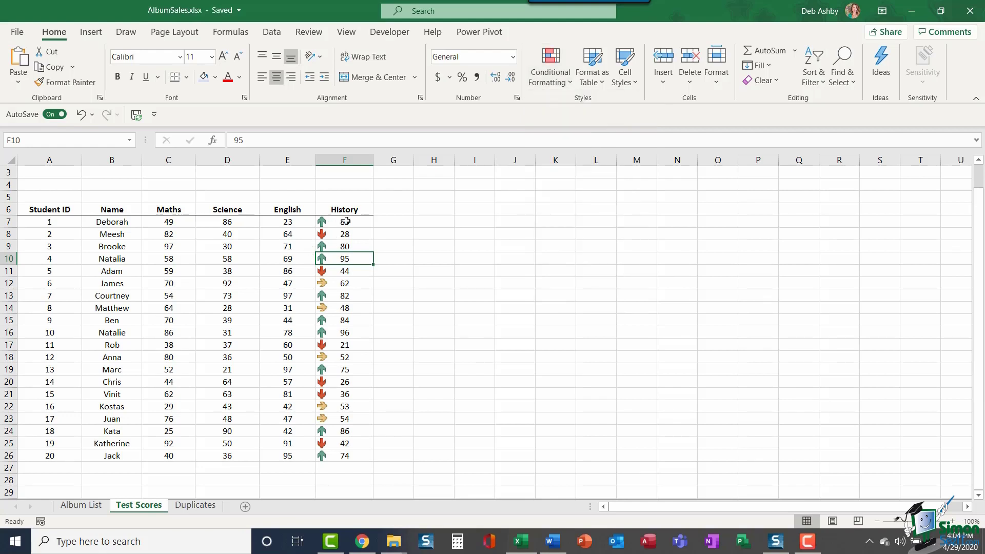
left_click_drag(338, 222, 343, 457)
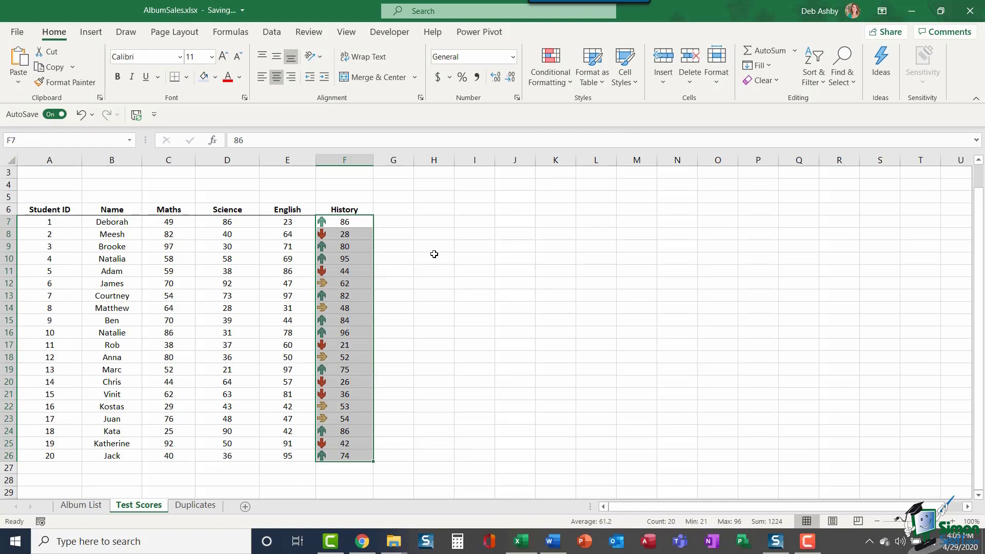
left_click(565, 81)
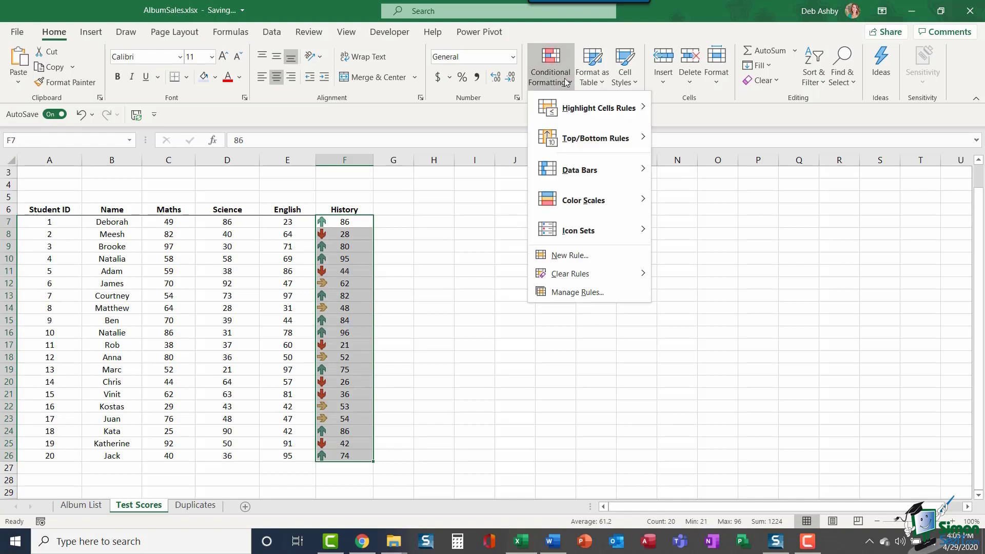
left_click(572, 293)
left_click(506, 212)
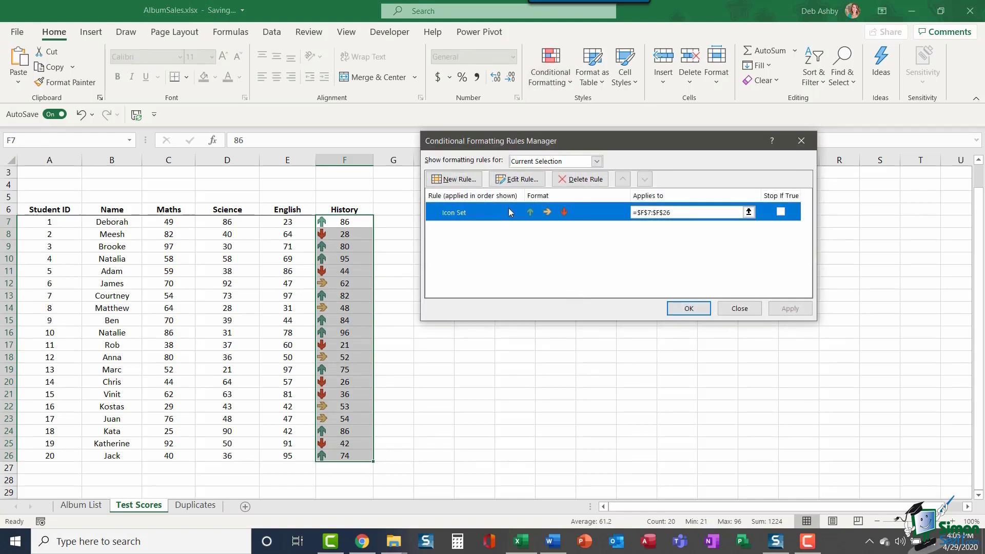
left_click(517, 180)
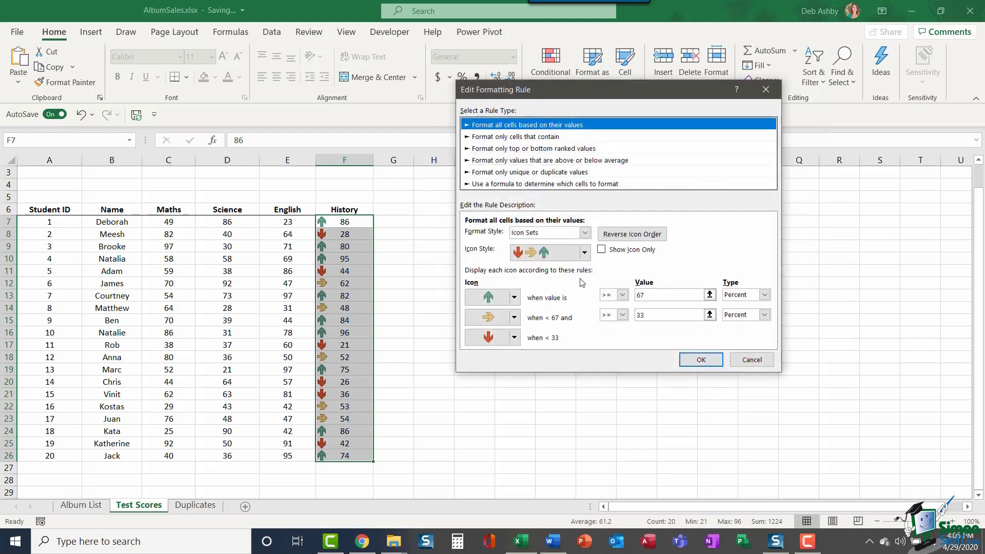
left_click(697, 359)
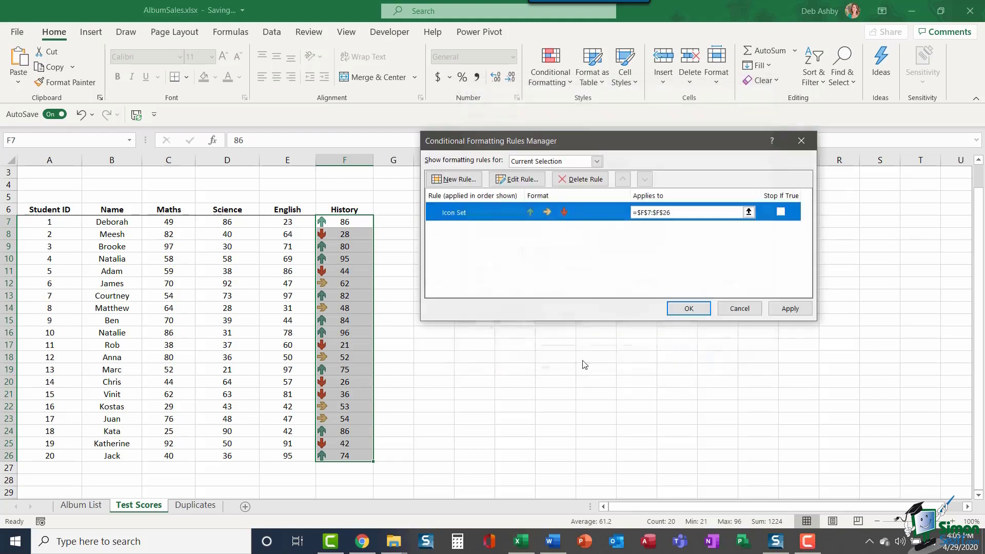
left_click(683, 306)
left_click(550, 284)
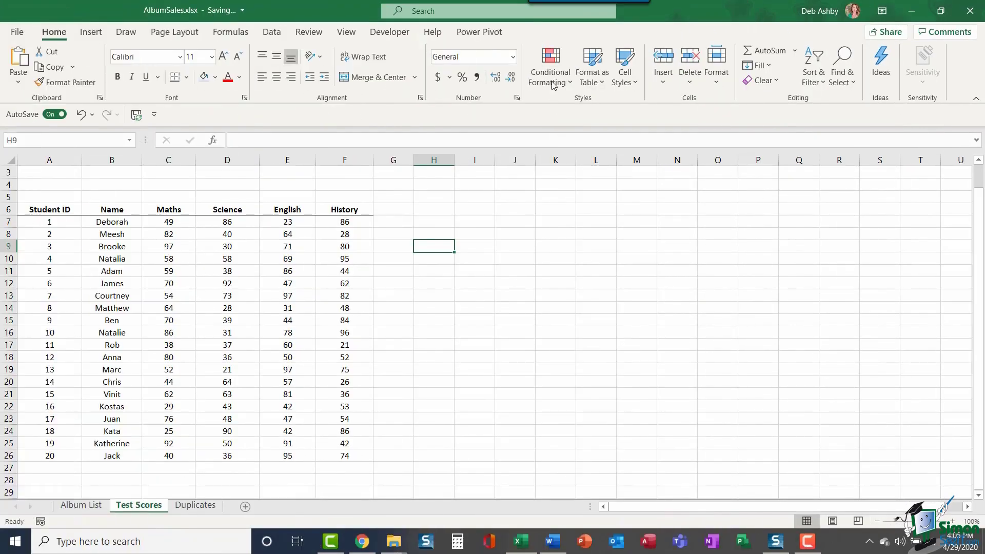
Step: Select the Maths to History scores C7:F26 and bring up the Conditional Formatting menu
left_click(556, 78)
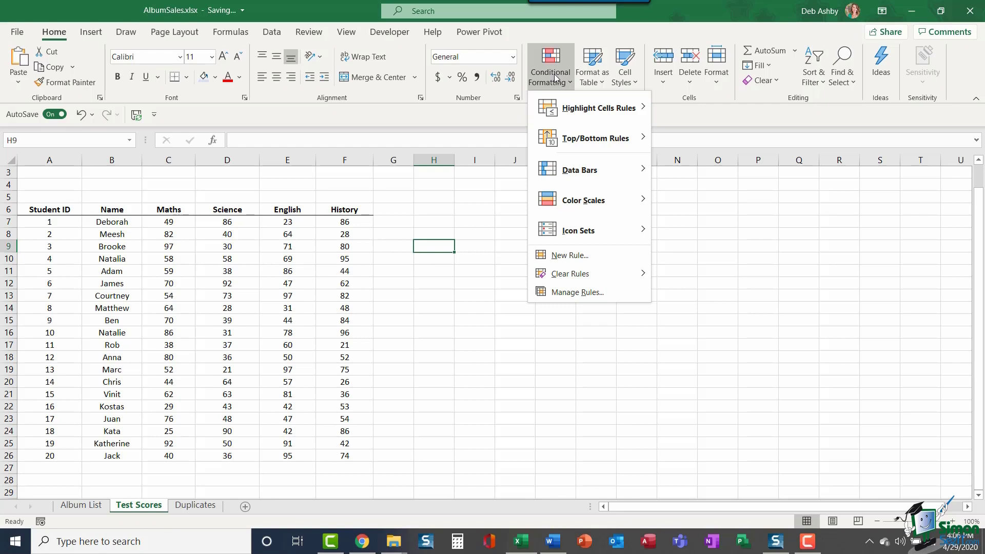
left_click(555, 76)
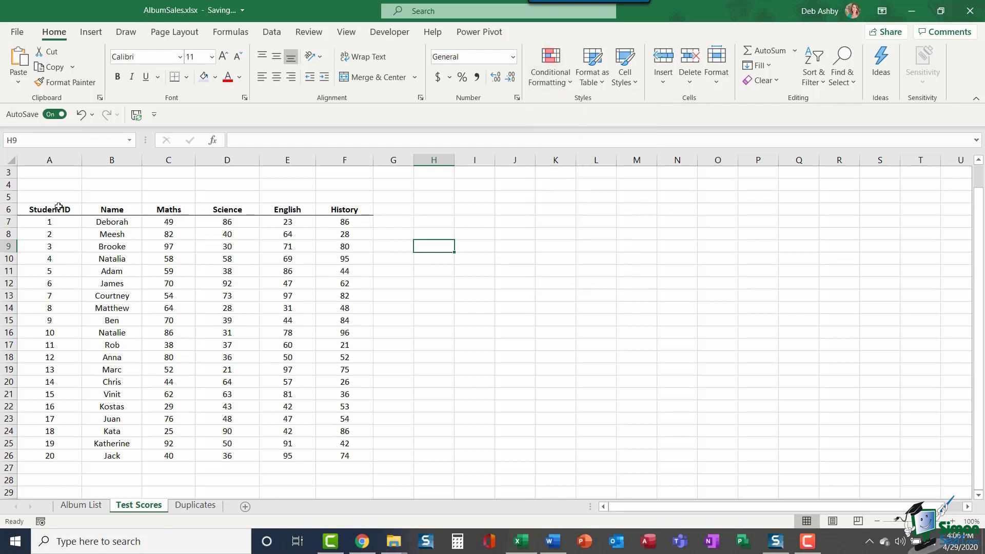
left_click_drag(149, 222, 352, 259)
left_click_drag(356, 369, 370, 455)
left_click(559, 83)
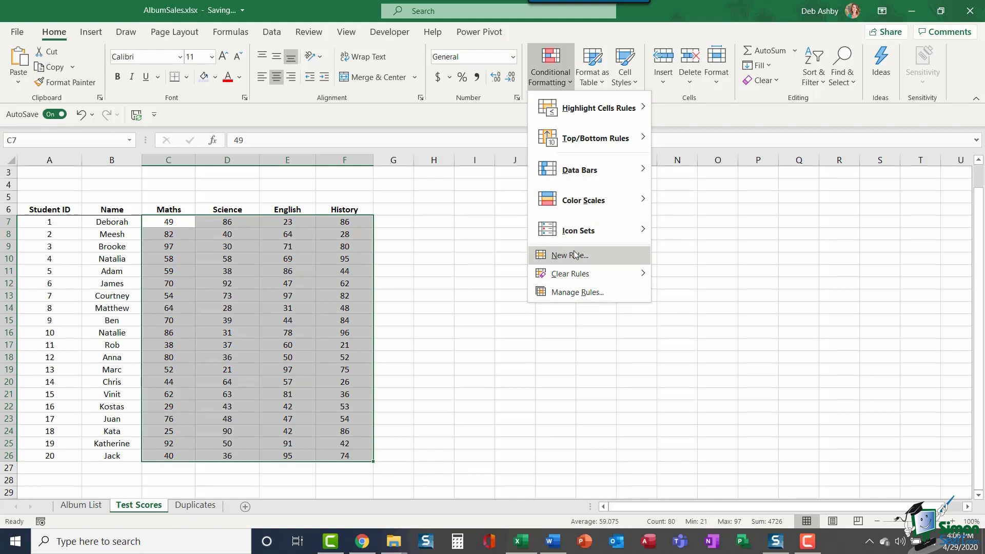
Step: Start a new formula-based rule with the formula =ISEVEN(C7)
left_click(603, 260)
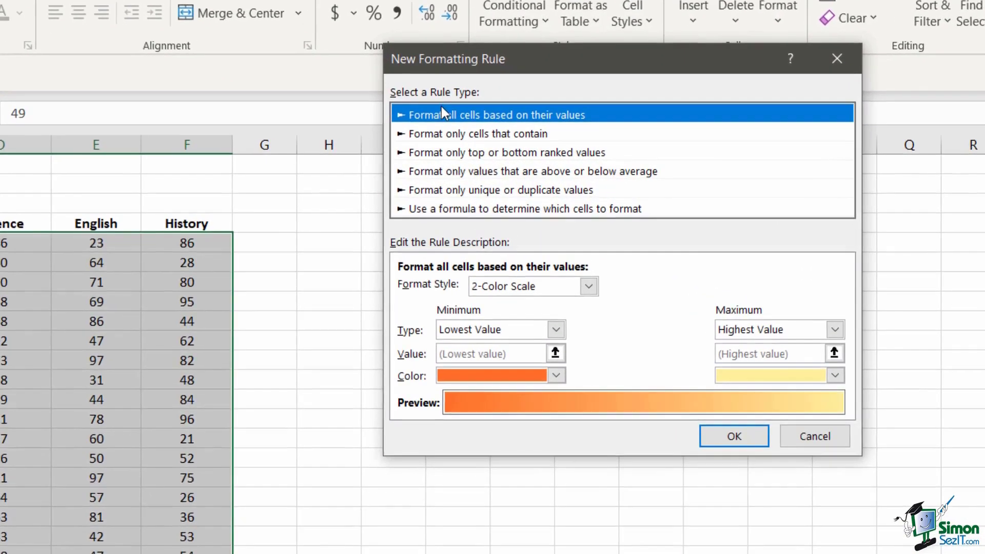
left_click(451, 208)
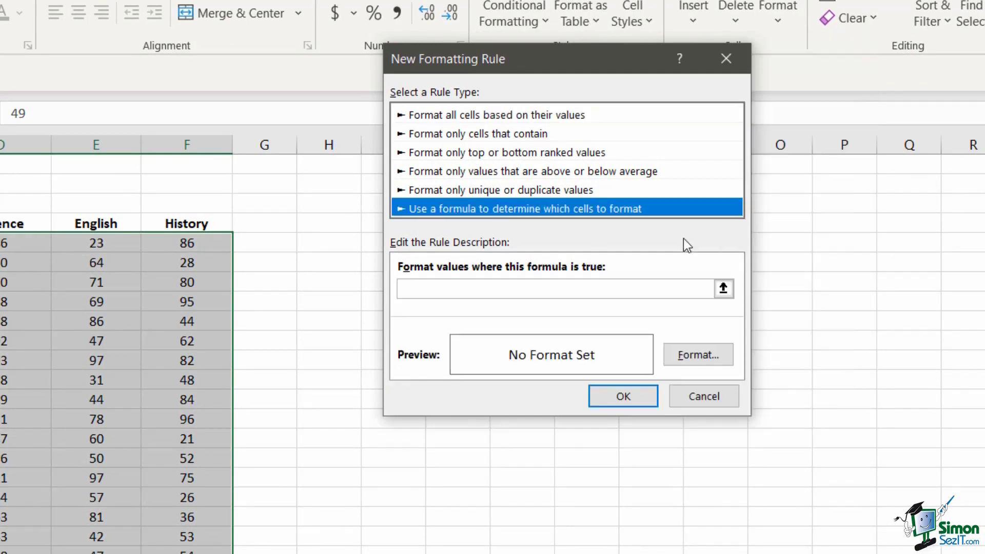
left_click(412, 290)
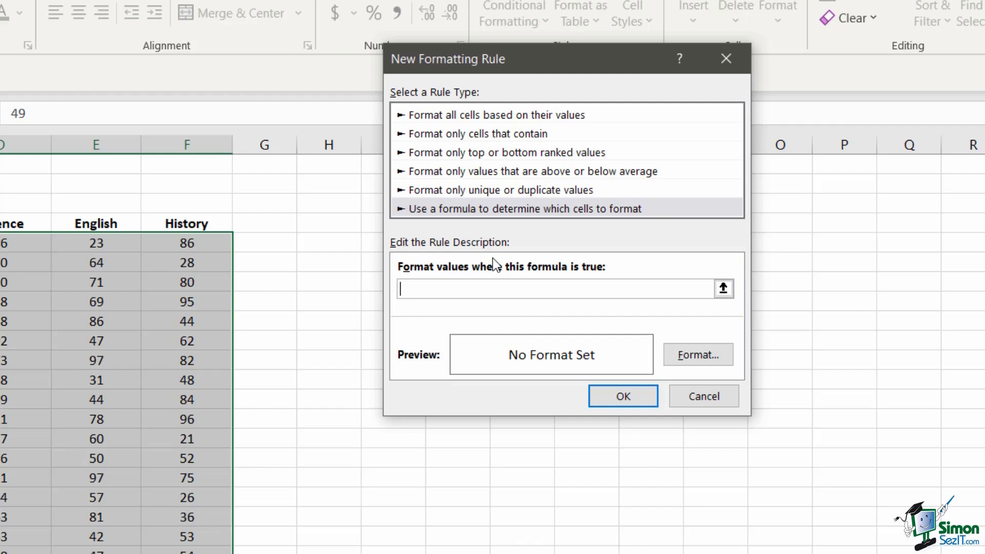
type("=ISEVEN(")
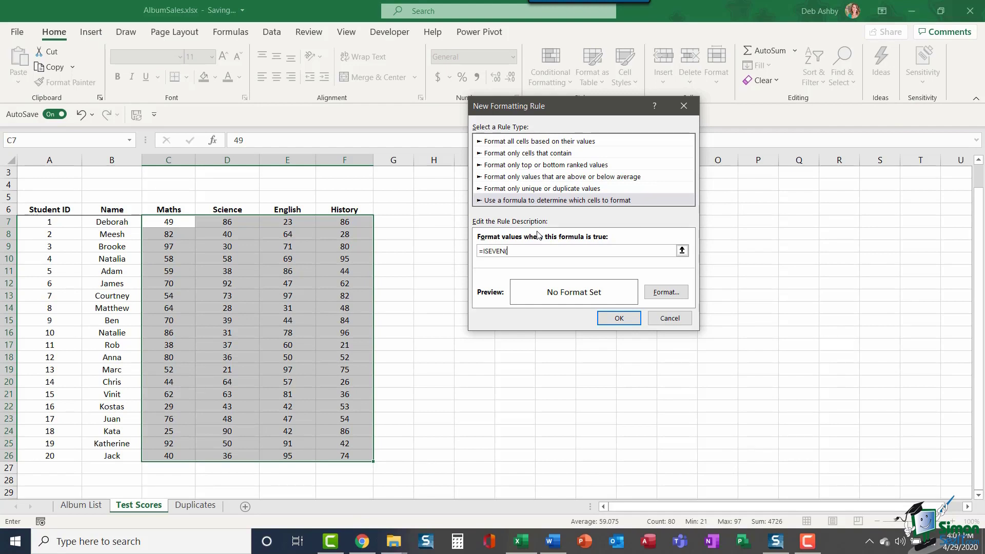
type("C7")
Step: Format matching cells with a purple fill and white font, and apply the rule
left_click(666, 292)
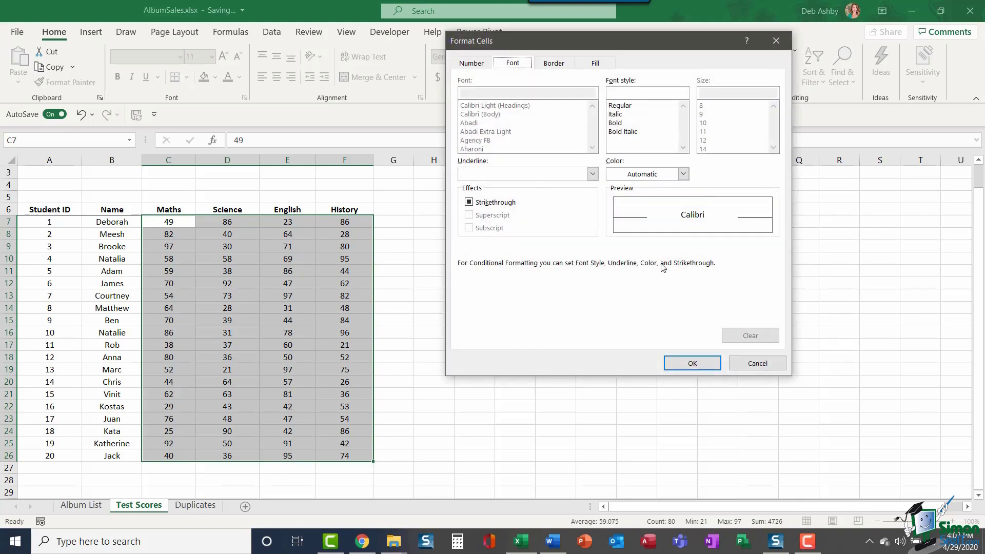
left_click(596, 62)
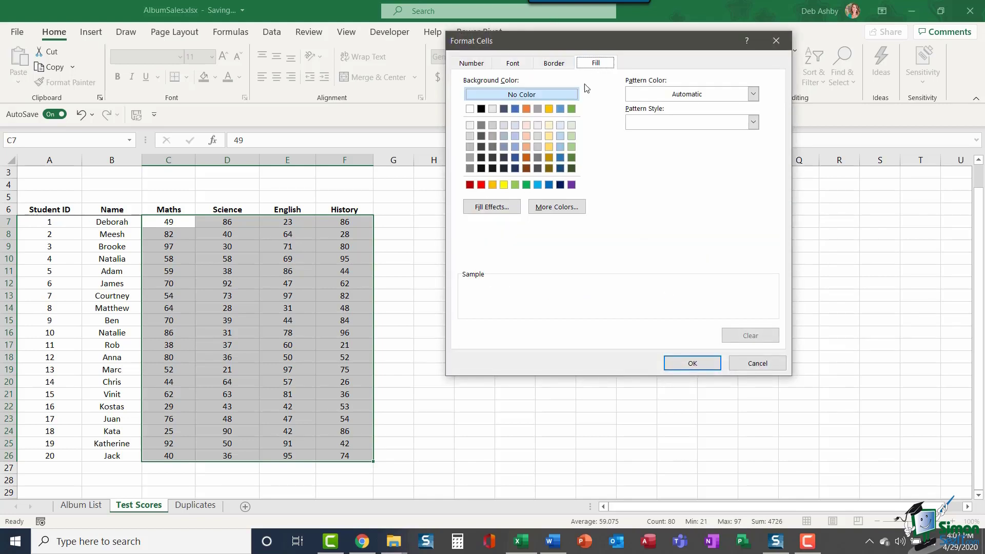
left_click(572, 185)
left_click(514, 62)
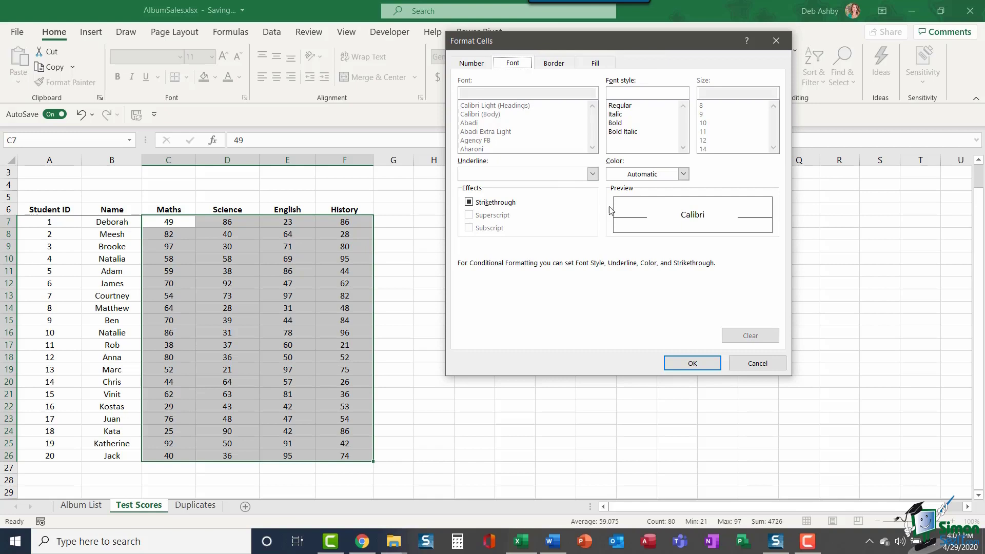
left_click(684, 174)
left_click(618, 225)
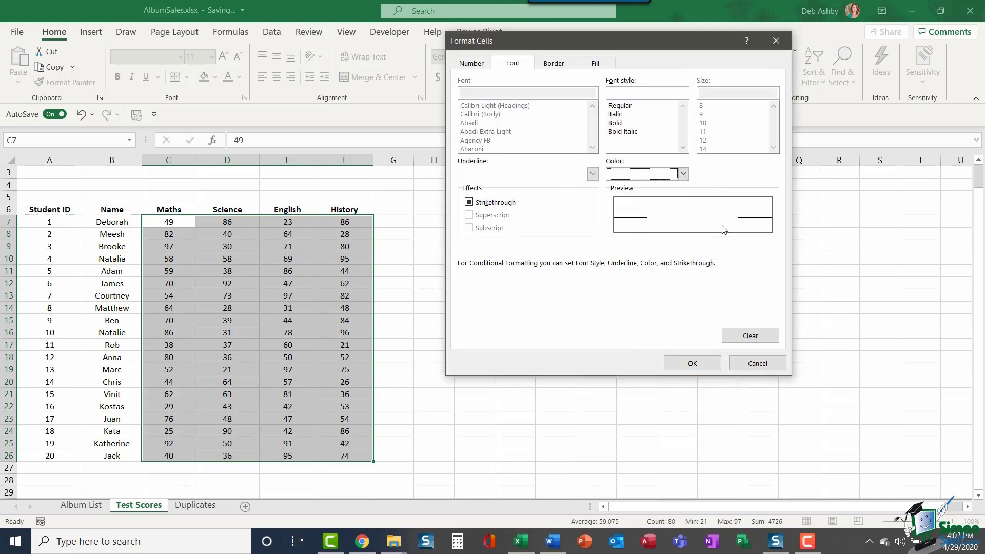
left_click(693, 363)
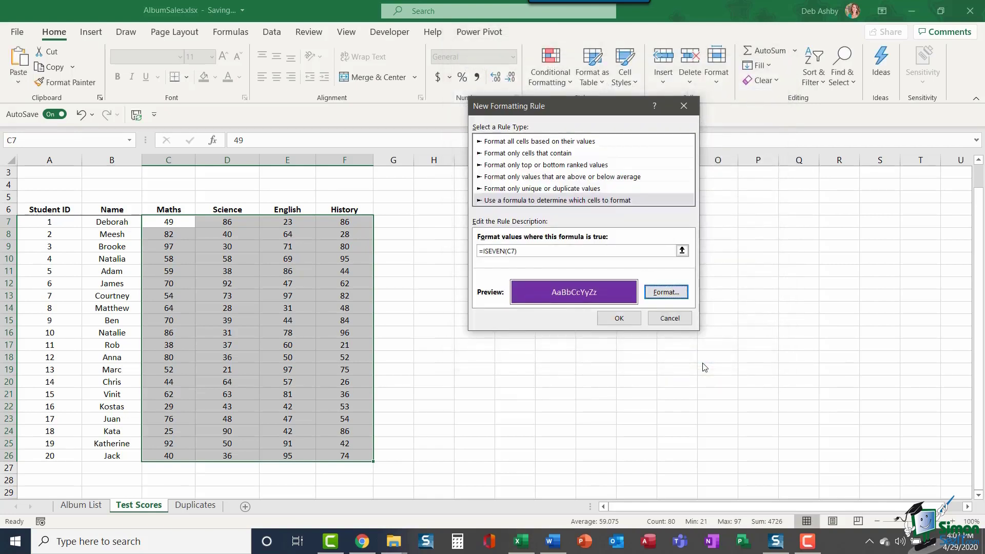
left_click(635, 322)
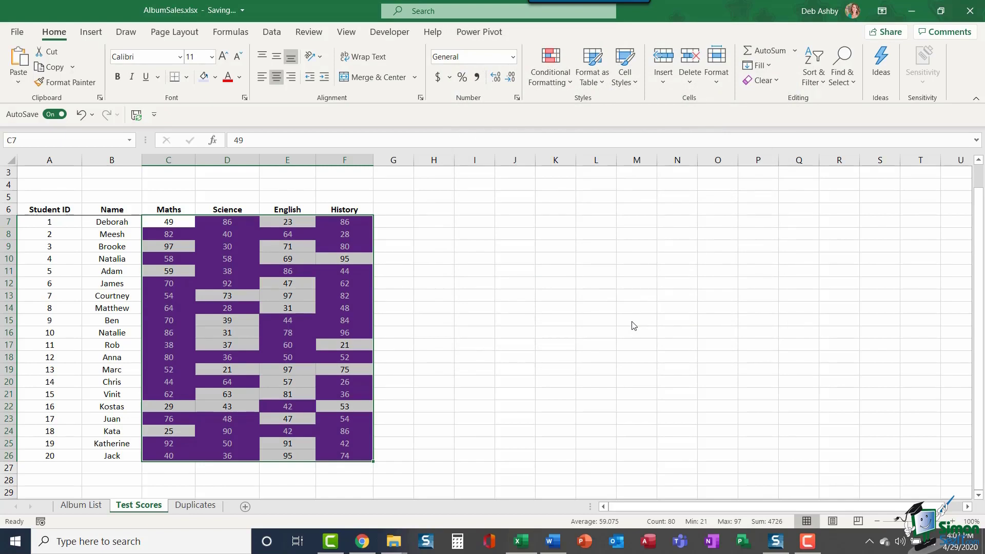
left_click(518, 234)
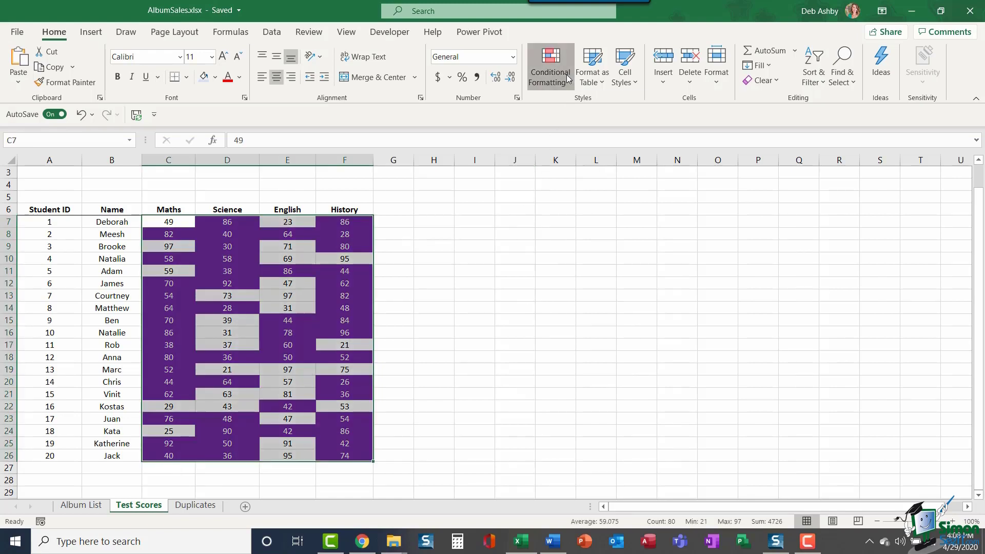
left_click(567, 75)
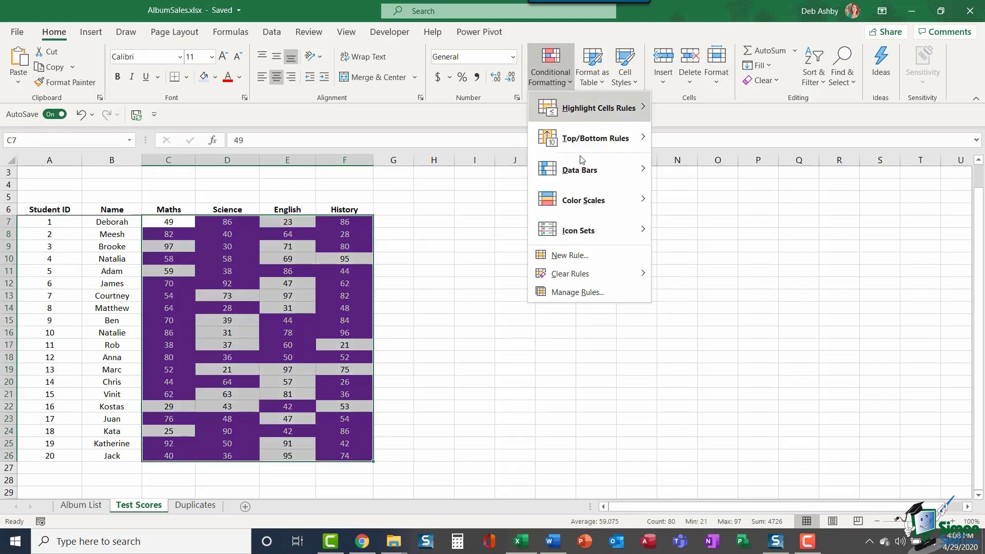
left_click(620, 298)
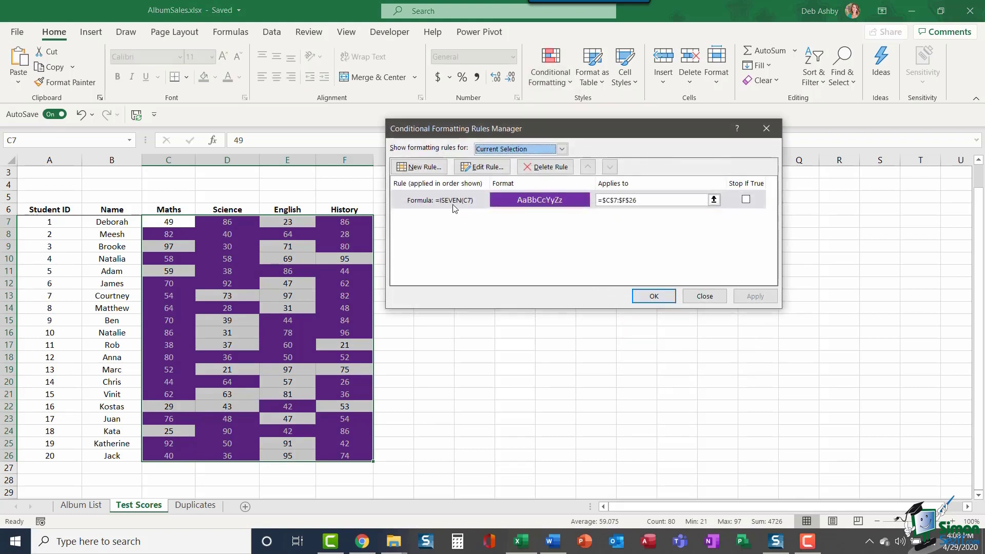
left_click(452, 201)
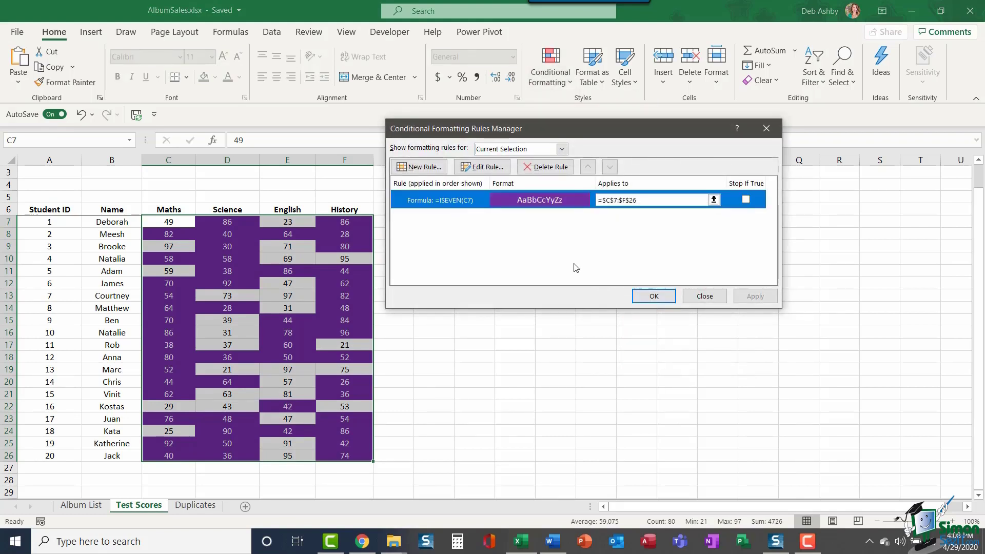
left_click(485, 167)
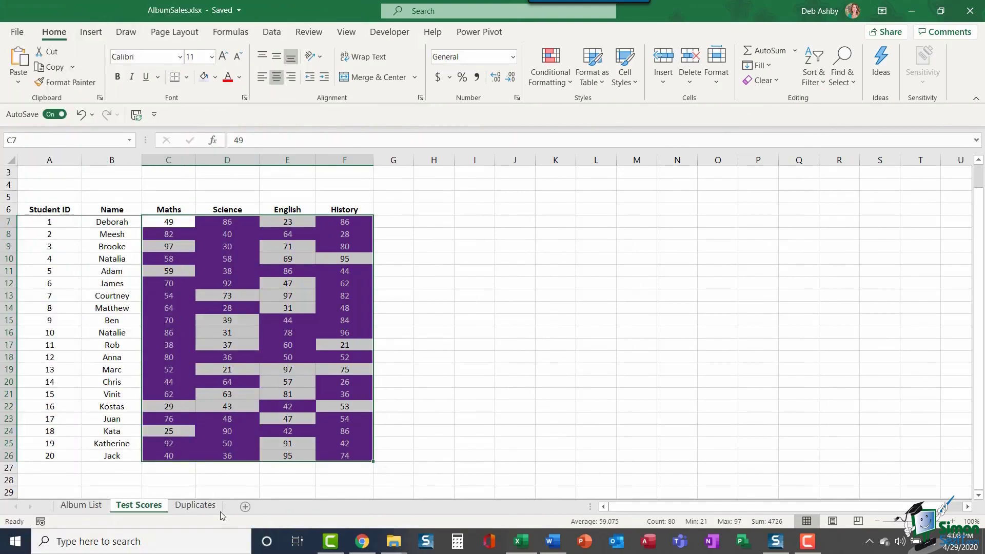
left_click(207, 507)
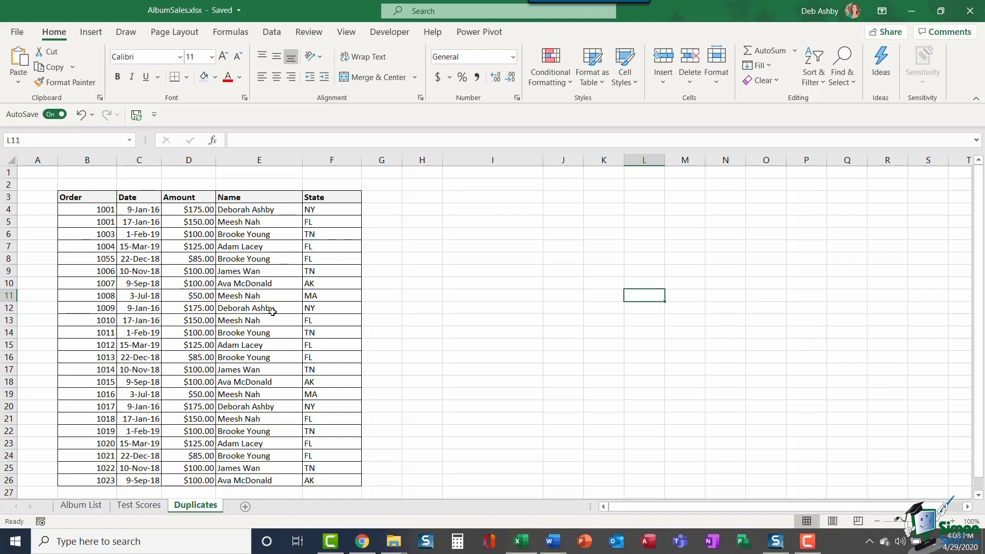
left_click(263, 211)
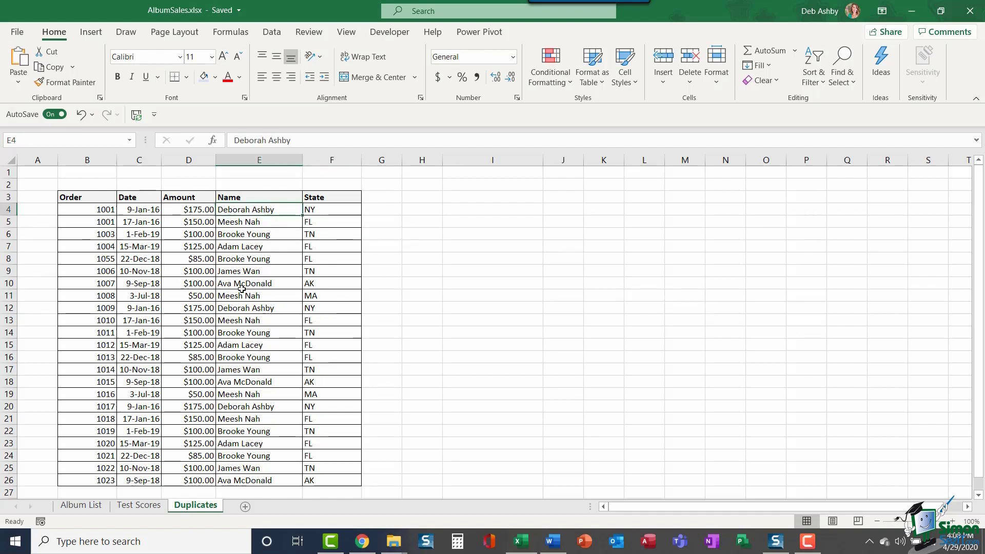
left_click(248, 307)
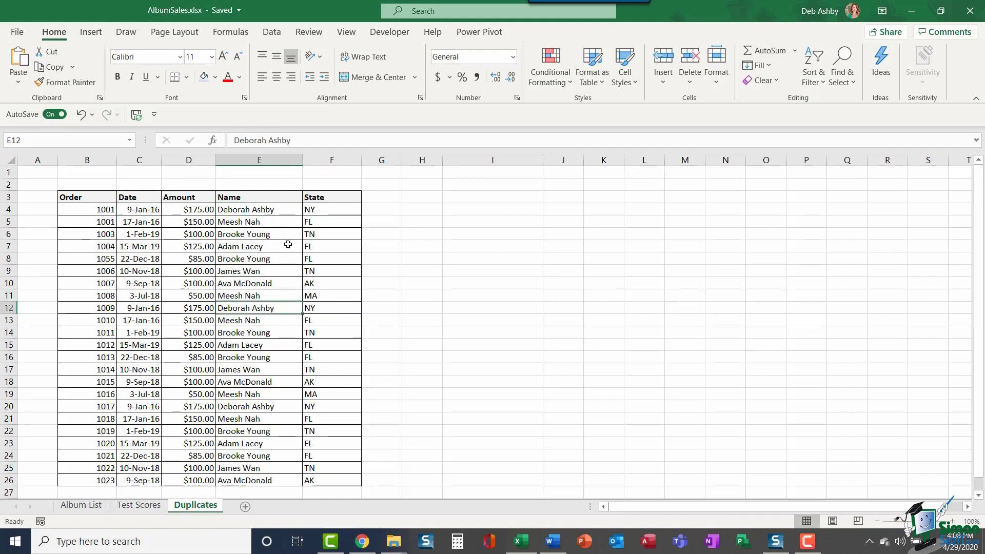
left_click_drag(64, 209, 329, 481)
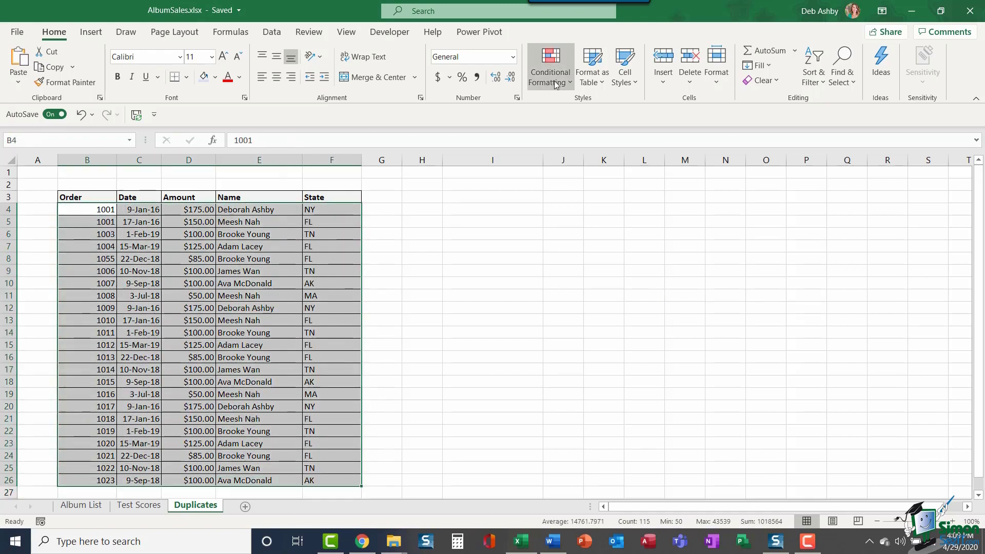
left_click(558, 83)
mouse_move(555, 109)
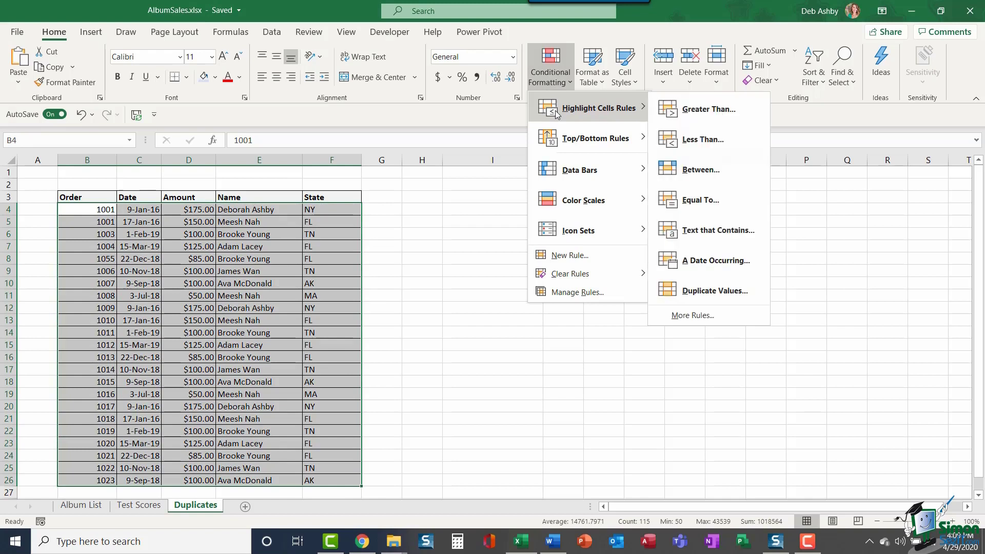
left_click(741, 291)
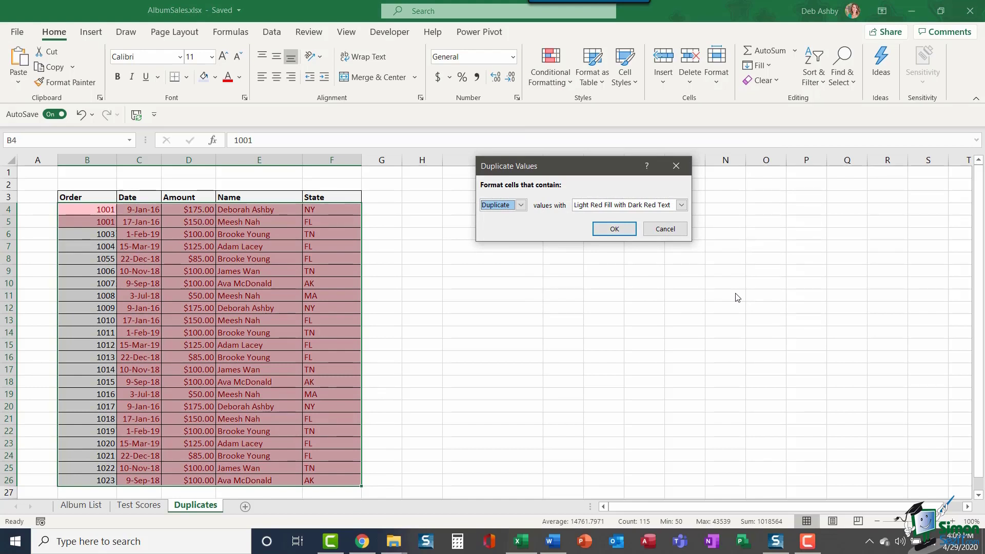
left_click(665, 230)
Step: Check the customer name in E4, then select the order table's data rows B4:F26
left_click(448, 247)
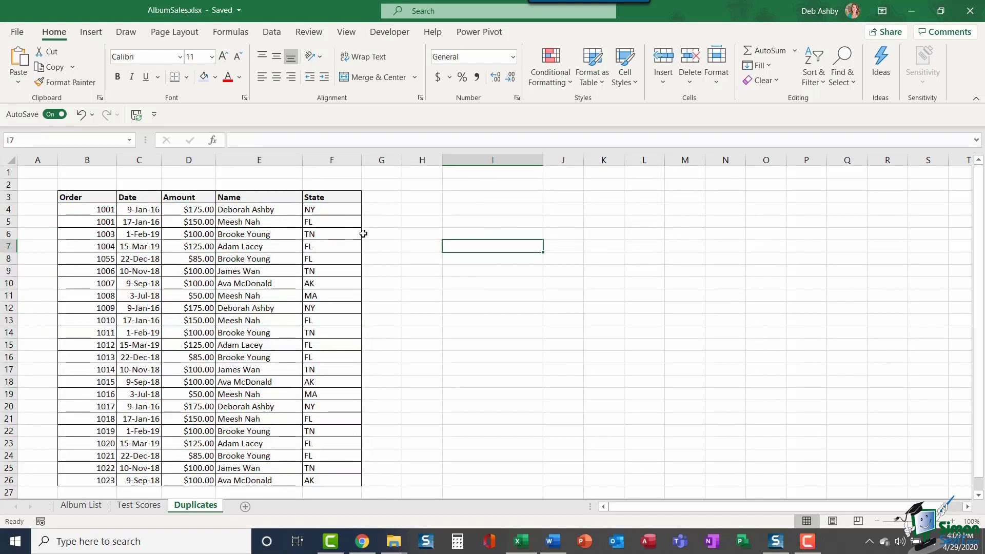
left_click(259, 210)
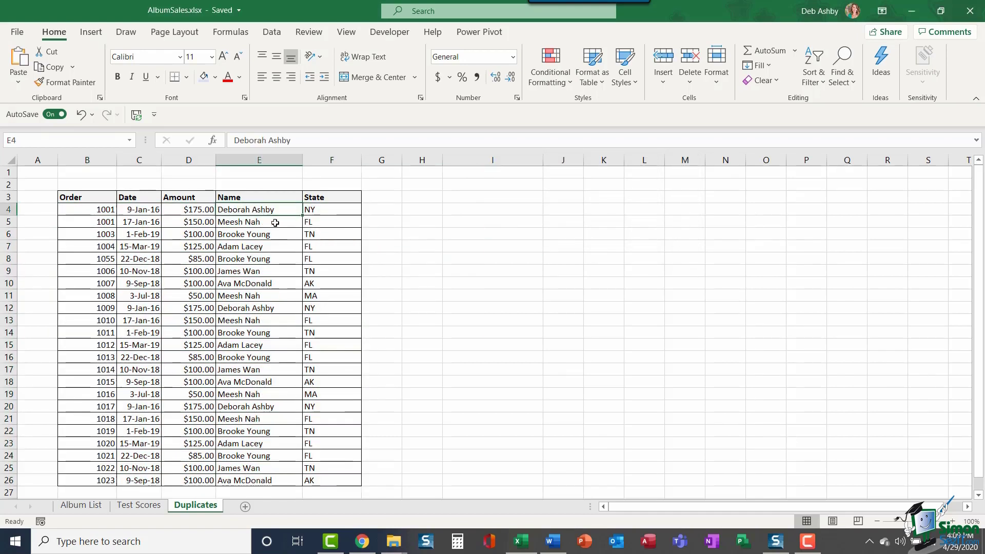
left_click_drag(82, 209, 339, 210)
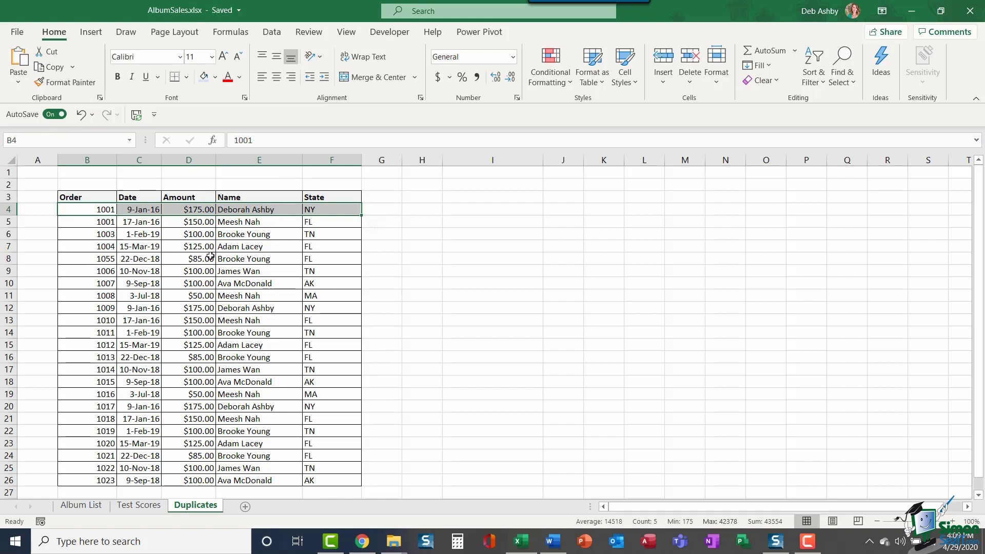
left_click_drag(72, 210, 325, 479)
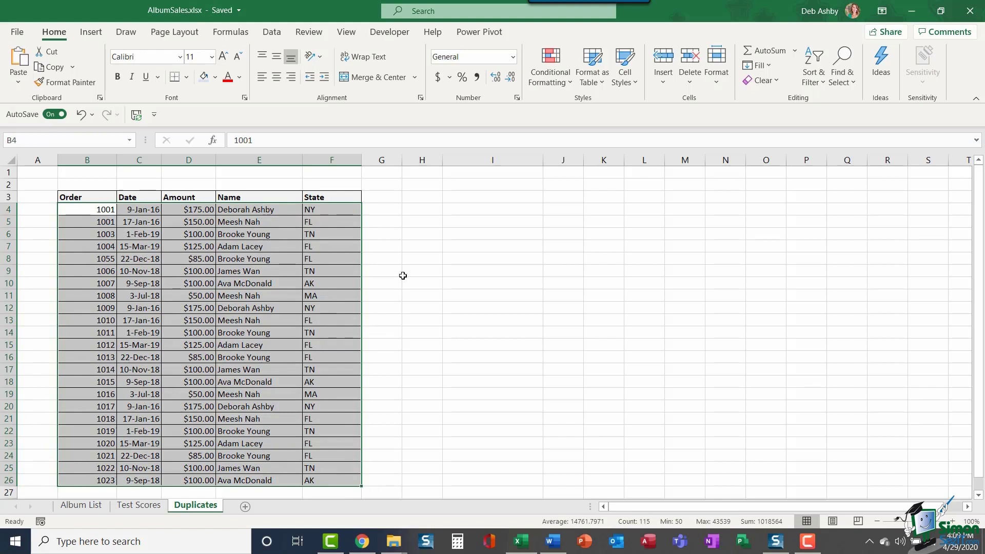
Step: Create a formula rule comparing the Name column $E4 with the row-4 customer's name
left_click(559, 79)
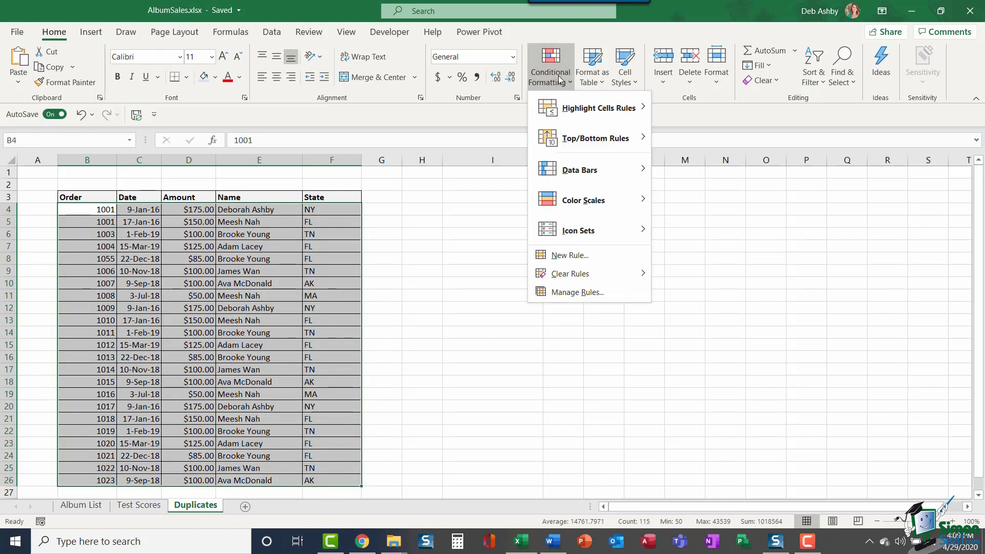
left_click(580, 261)
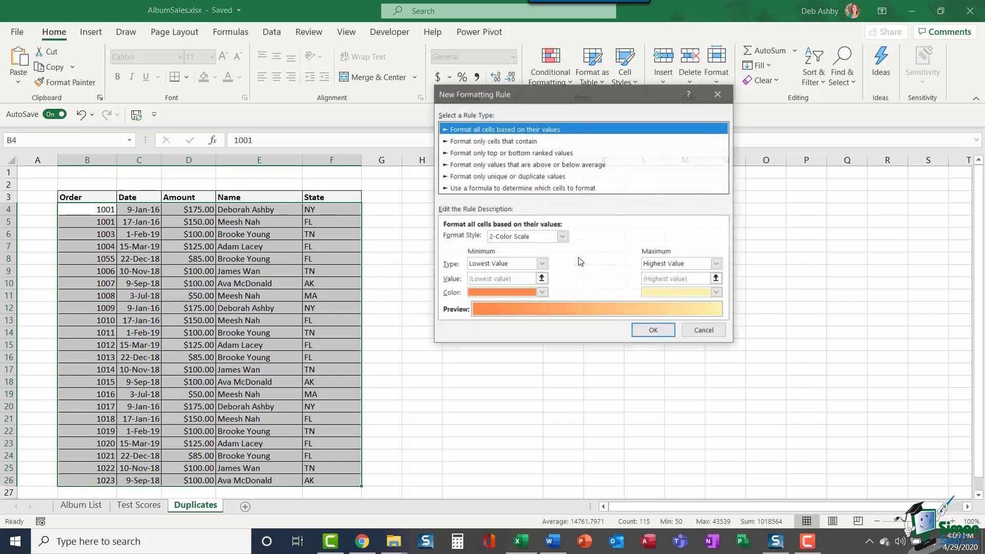
left_click(477, 188)
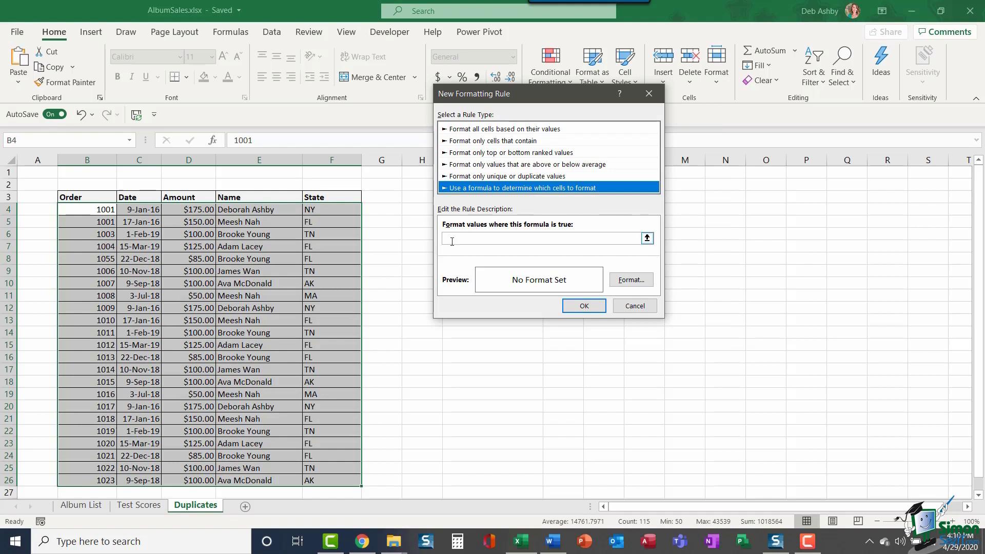
left_click(541, 238)
type("=")
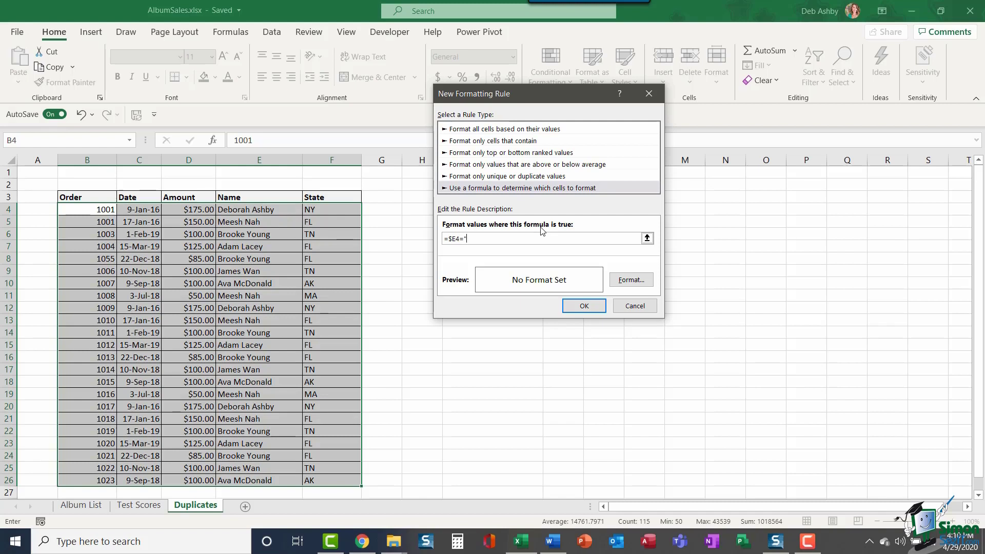
Step: Give matching rows a blue background fill and apply the rule
left_click(630, 280)
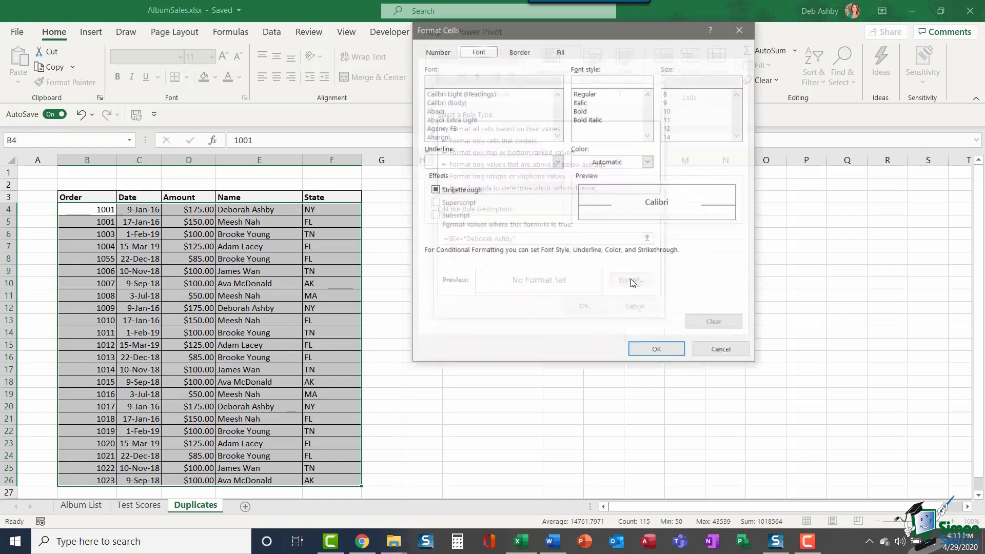
left_click(562, 50)
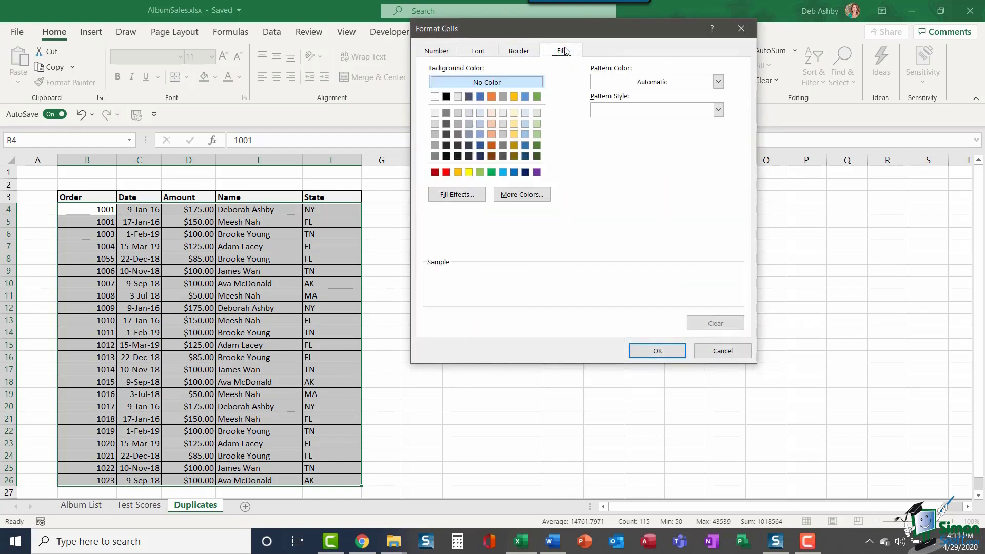
left_click(525, 135)
left_click(658, 351)
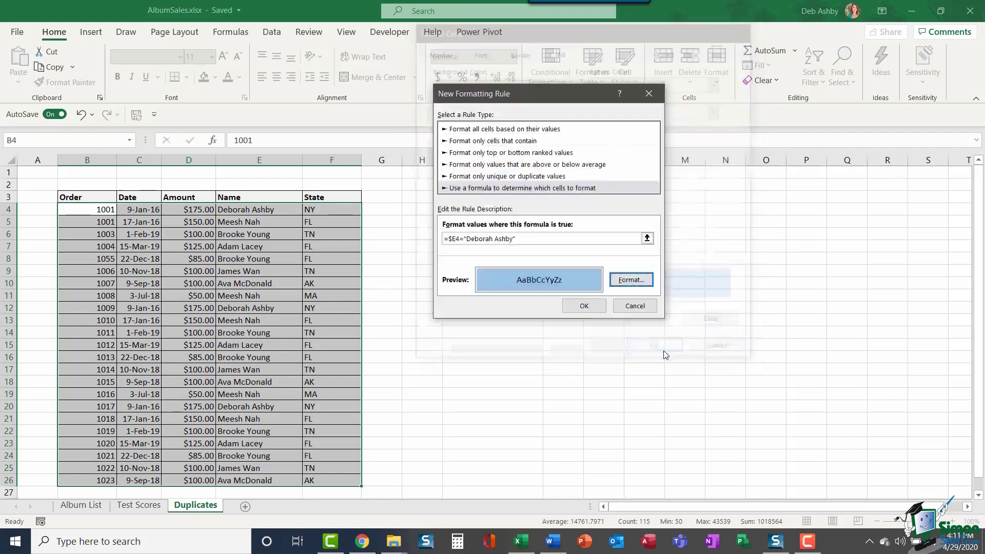
left_click(587, 307)
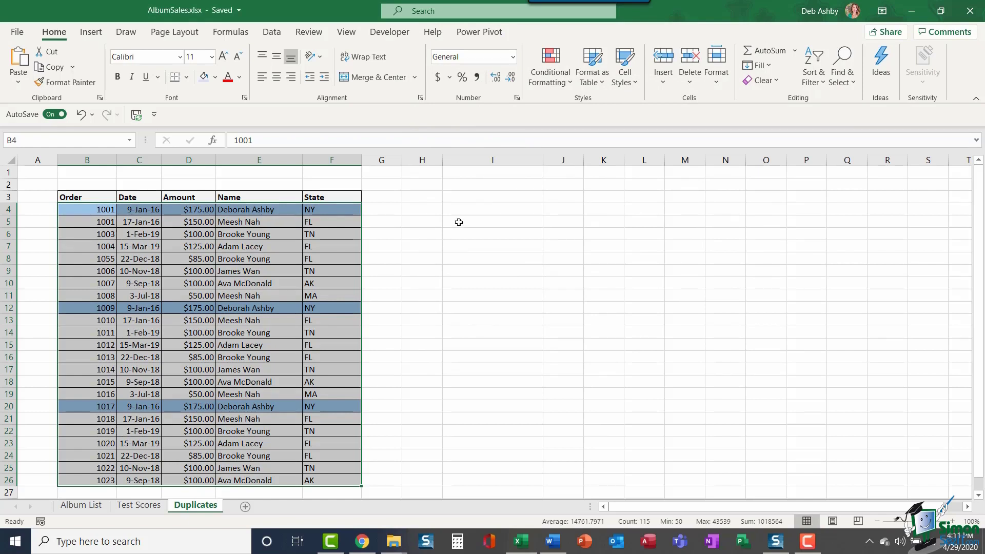
Step: Check the names in E13 and E16, then select the order table's data rows
left_click(256, 208)
left_click(247, 317)
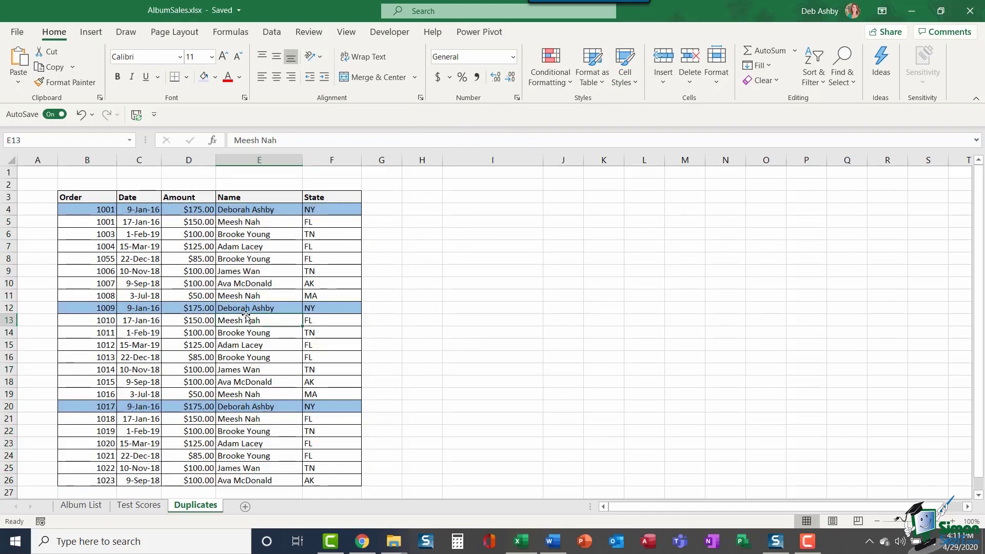
left_click(247, 358)
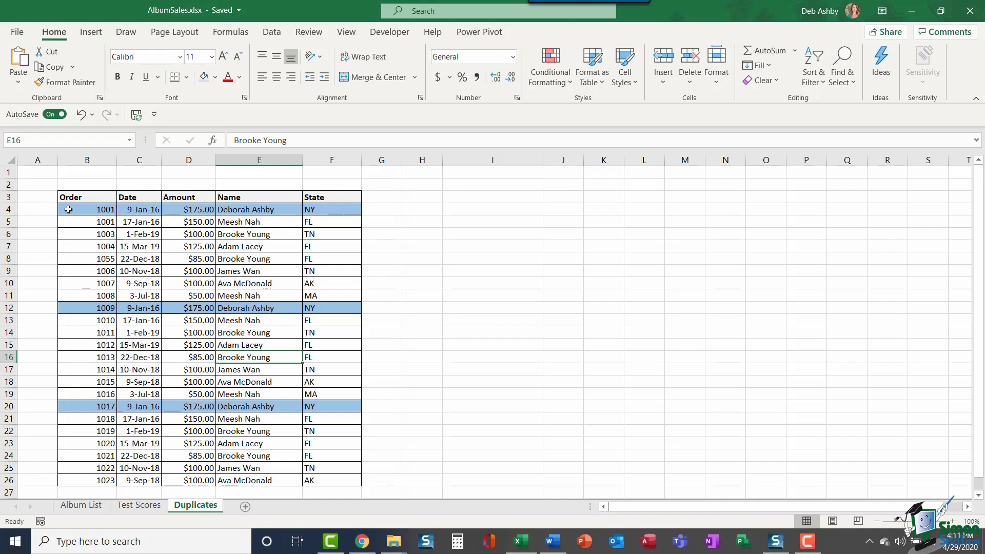
left_click_drag(69, 210, 328, 483)
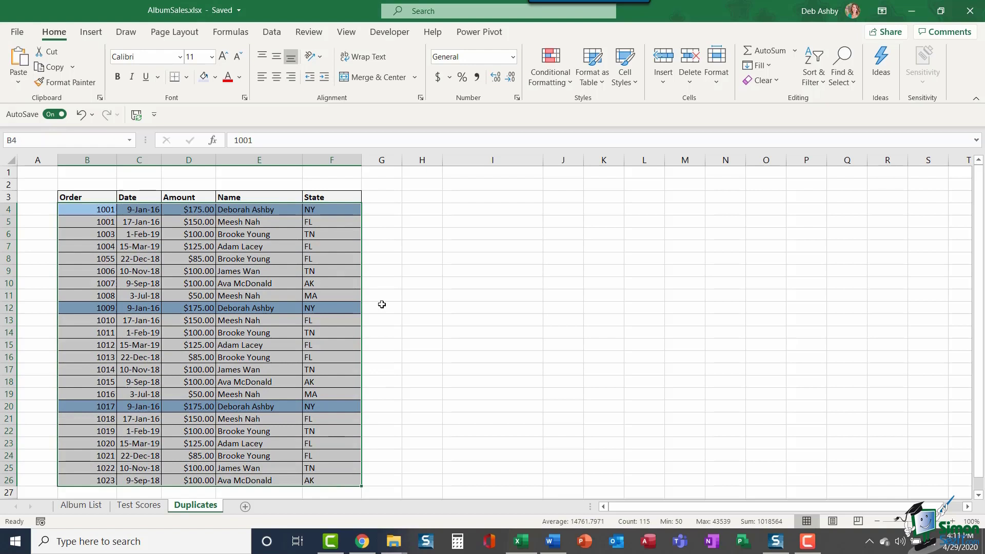
Step: Clear the conditional formatting rules from the entire sheet
left_click(565, 89)
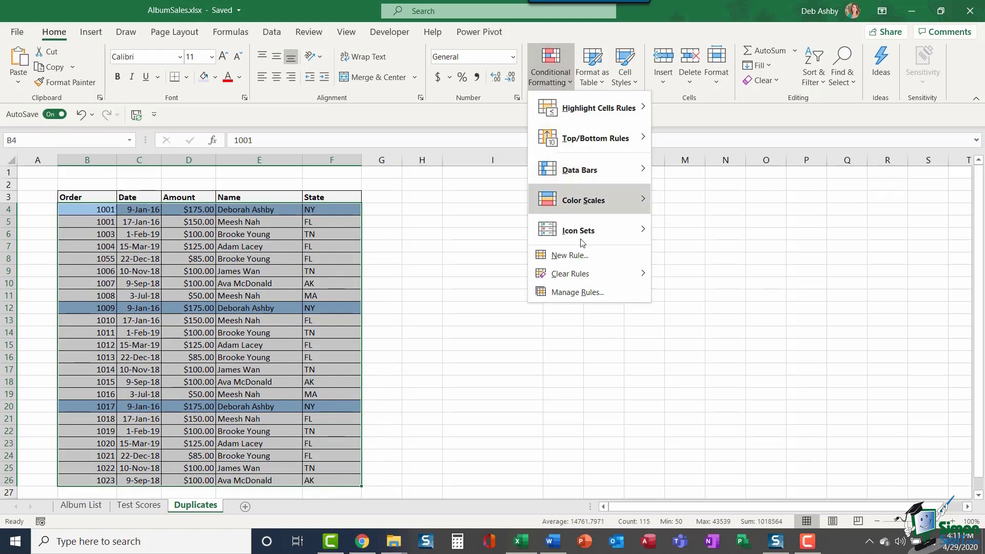
mouse_move(579, 283)
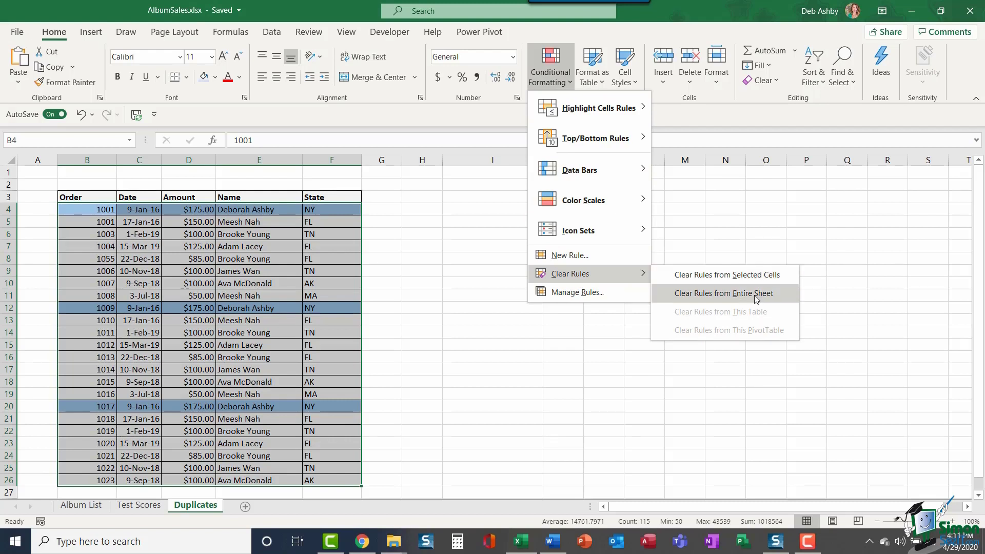
left_click(755, 294)
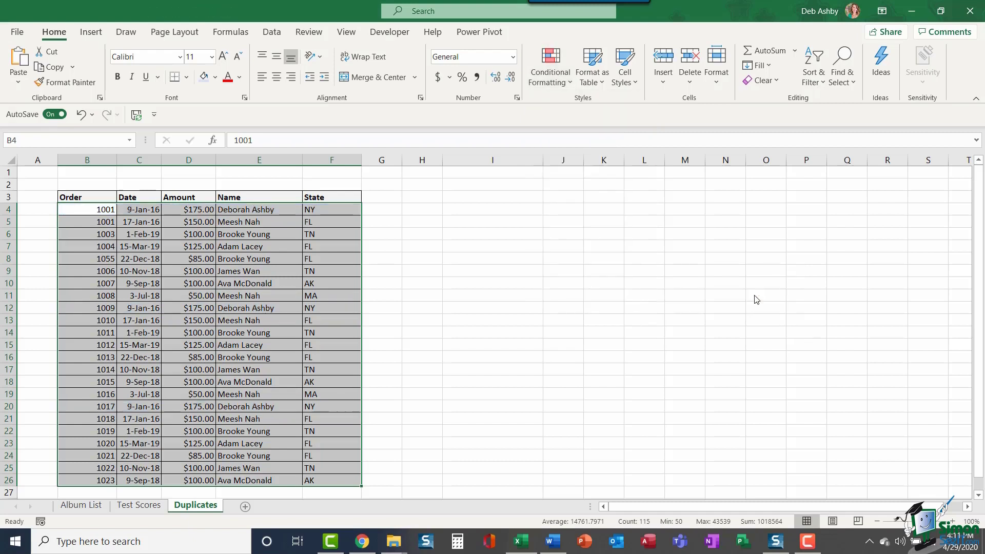
left_click(469, 239)
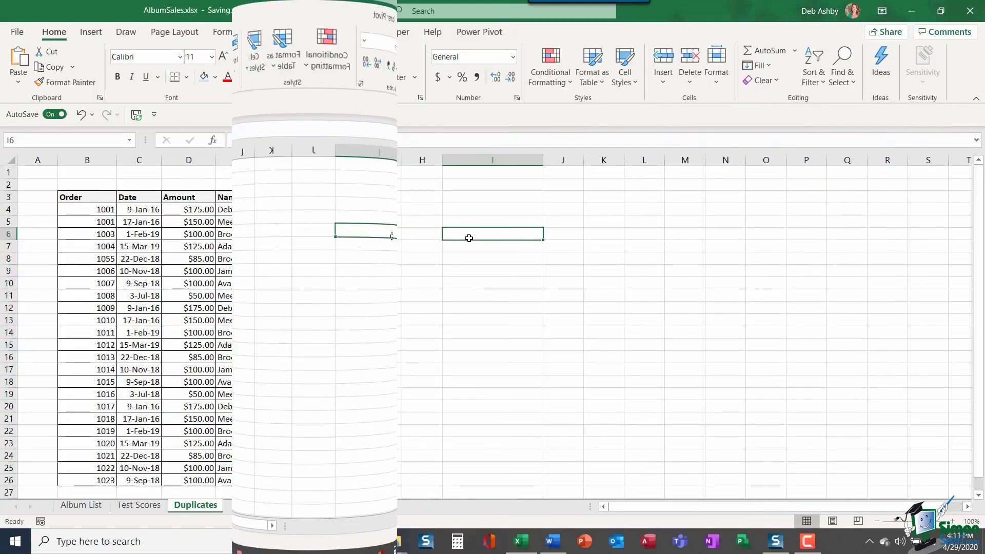